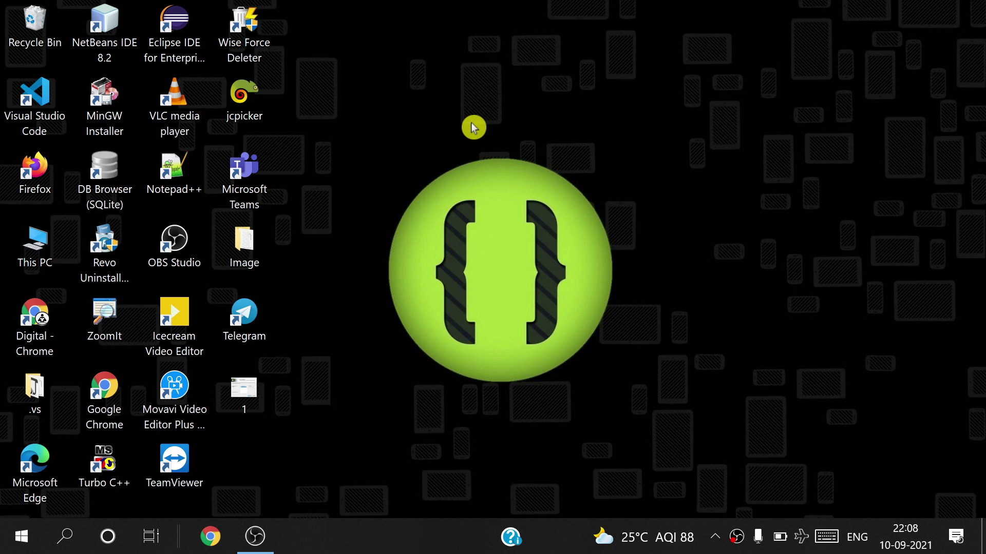
Bring up and dismiss the desktop context menu, then open the taskbar search
{"action": "right_click", "coordinate": [471, 119]}
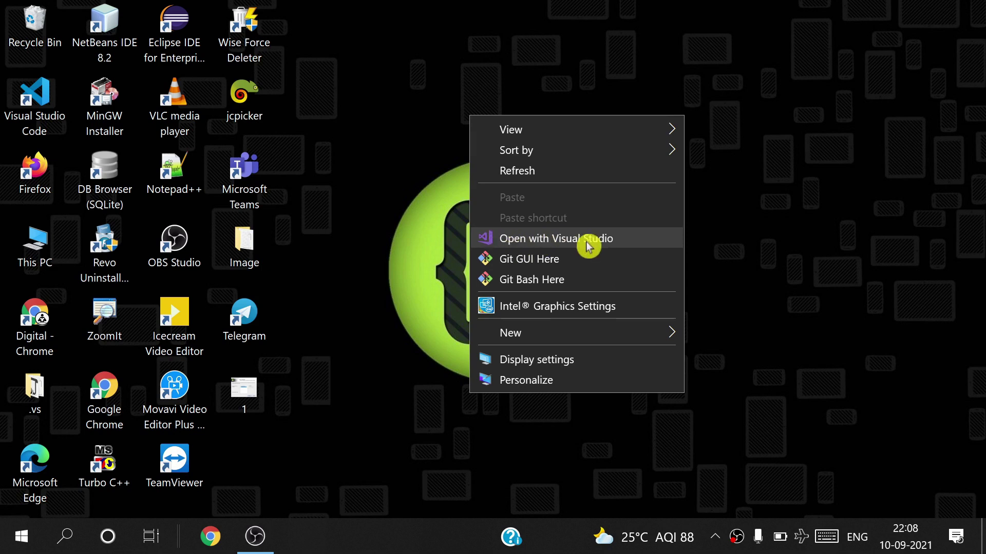
{"action": "left_click", "coordinate": [352, 236]}
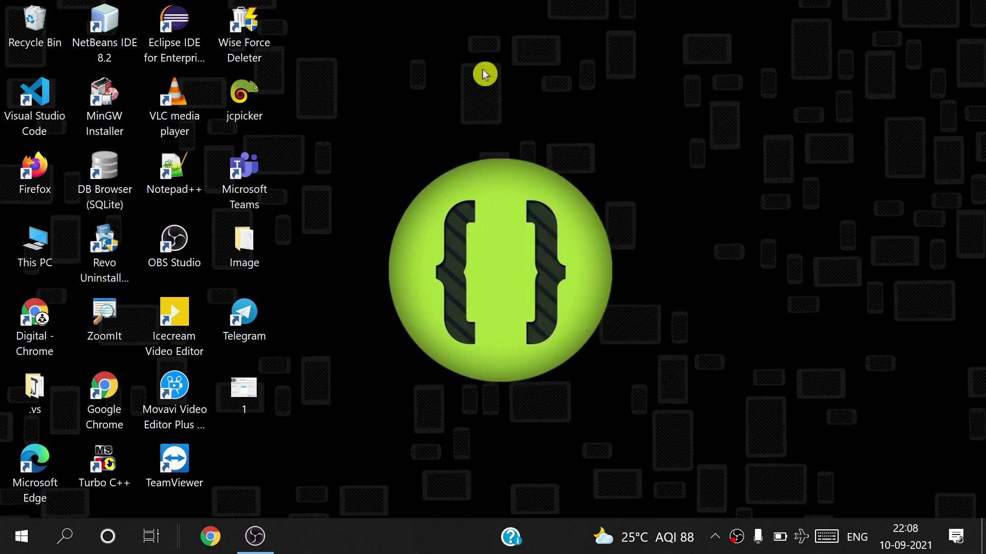
{"action": "right_click", "coordinate": [494, 90]}
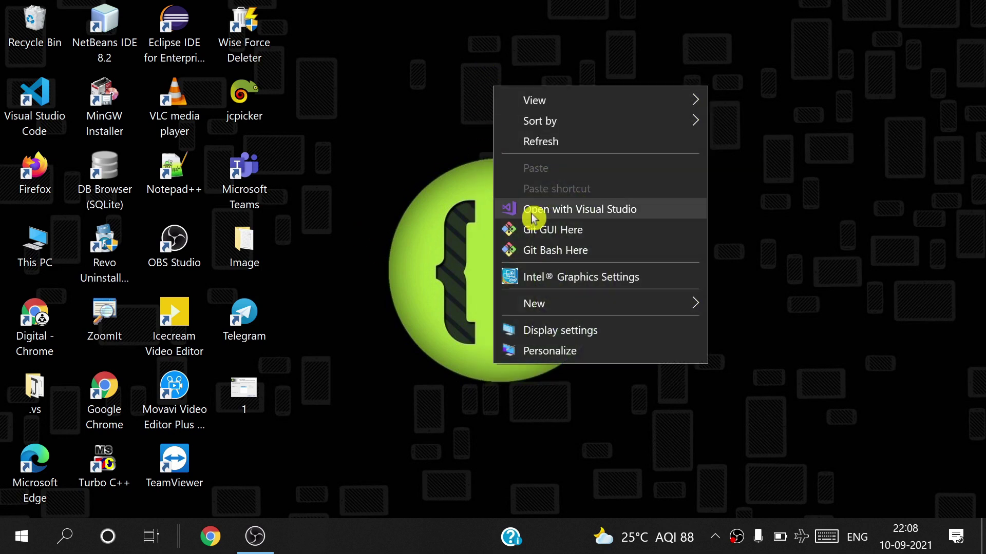
{"action": "left_click", "coordinate": [64, 537]}
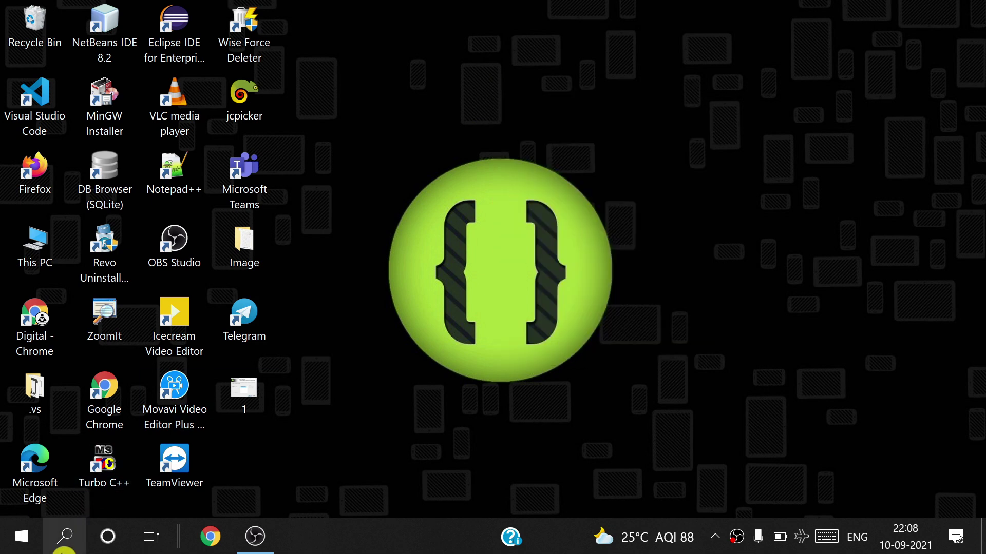
Search 'con' to open Control Panel and go to Programs > Uninstall a program
{"action": "type", "text": "con"}
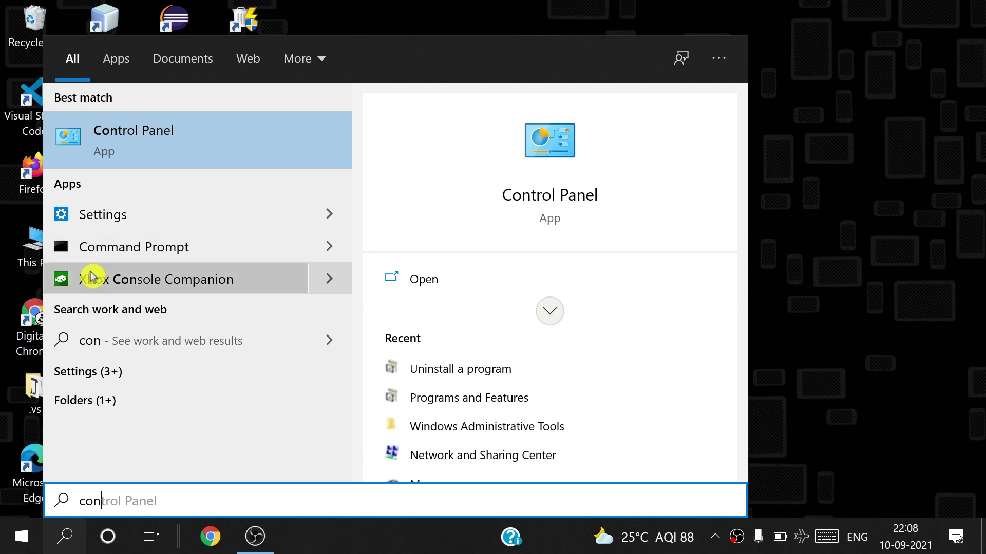
{"action": "left_click", "coordinate": [164, 143]}
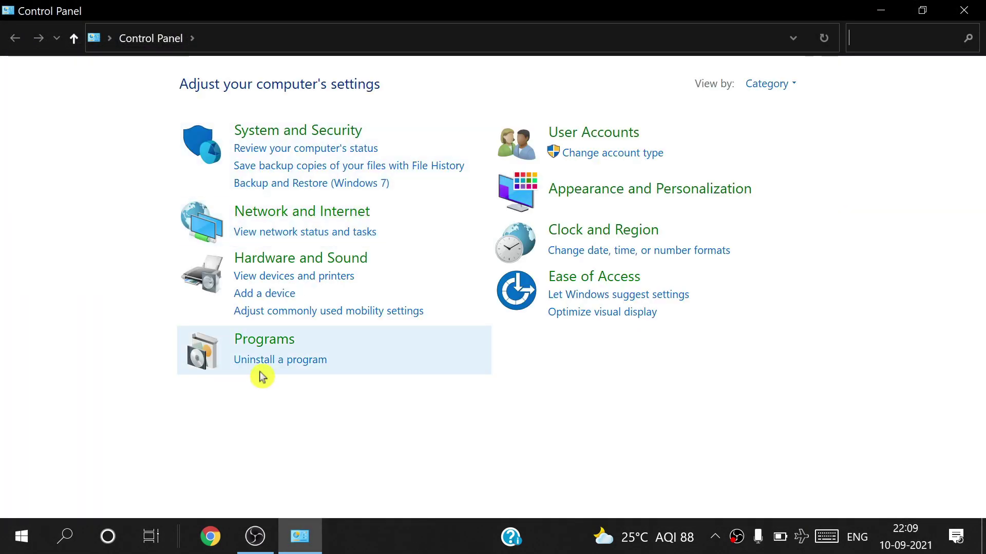
{"action": "left_click", "coordinate": [294, 366]}
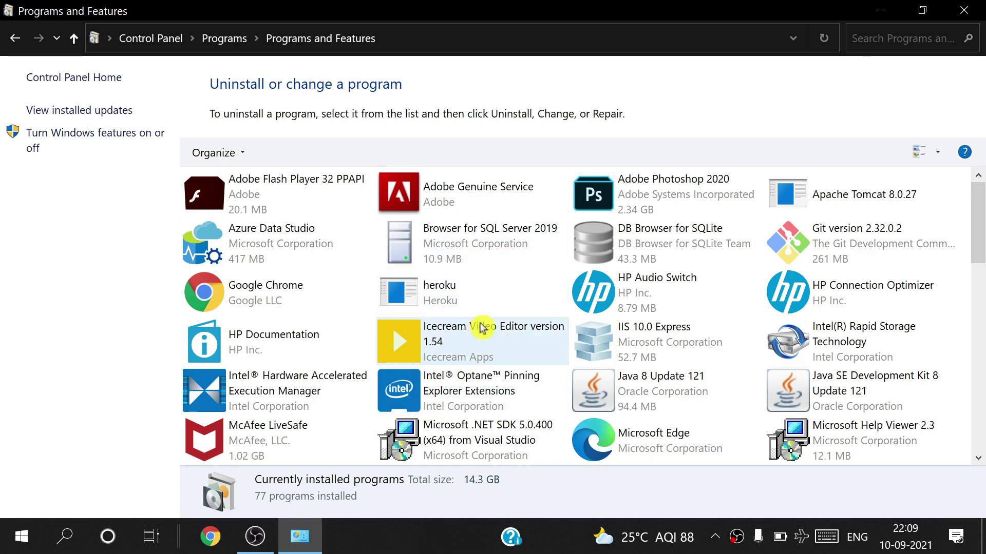
{"action": "scroll", "coordinate": [472, 319], "scroll_direction": "down", "scroll_amount": 5}
Uninstall Microsoft ODBC Driver 17 for SQL Server
{"action": "scroll", "coordinate": [550, 281], "scroll_direction": "up", "scroll_amount": 2}
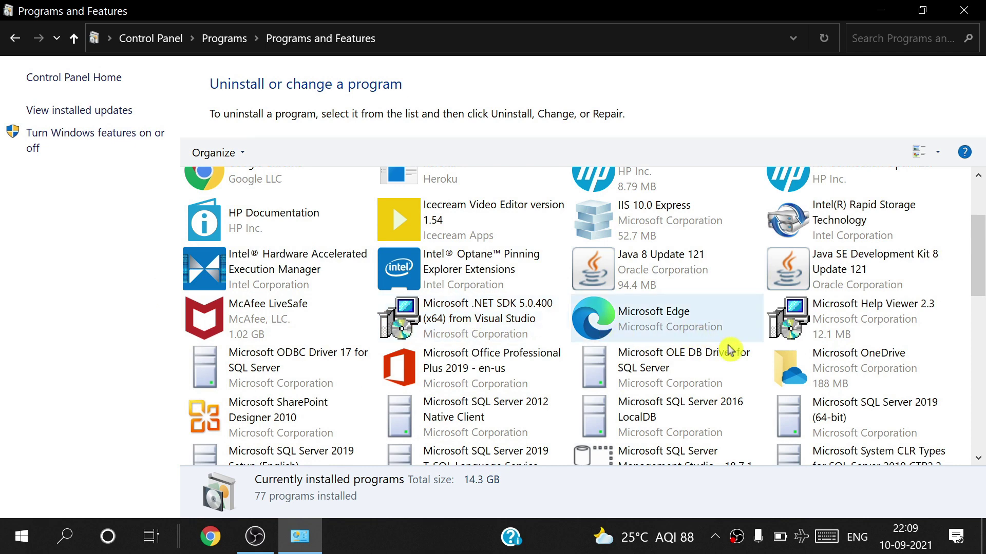
{"action": "left_click", "coordinate": [265, 383]}
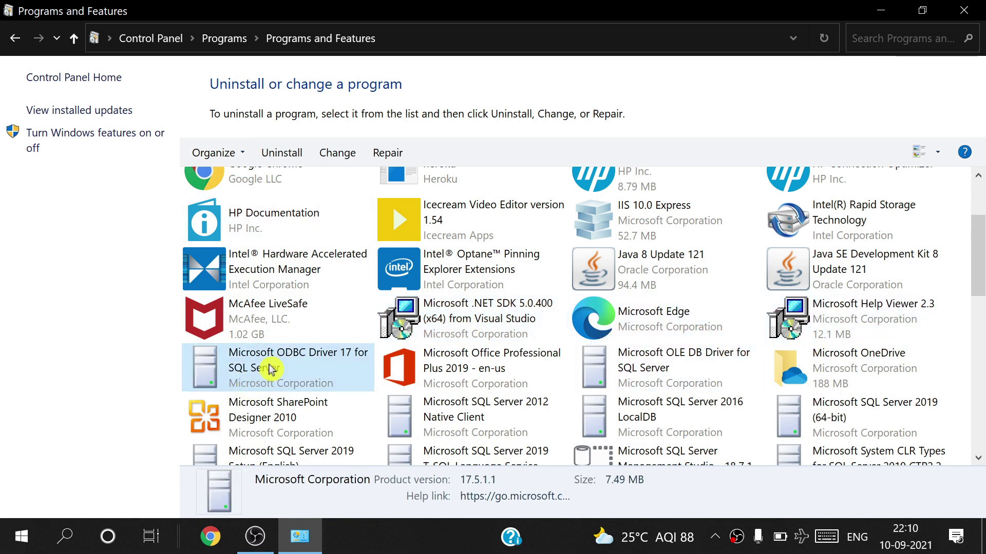
{"action": "double_click", "coordinate": [268, 368]}
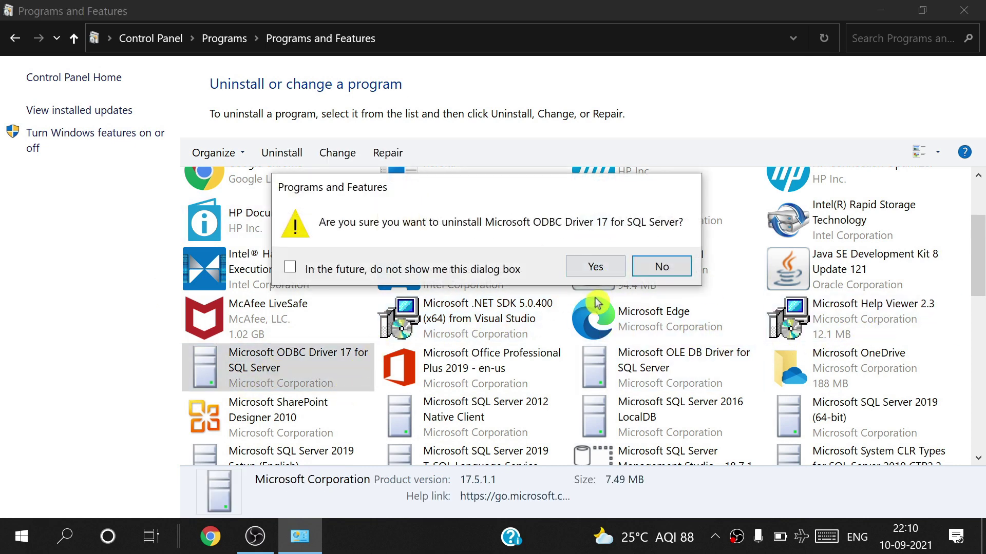
{"action": "left_click", "coordinate": [600, 267]}
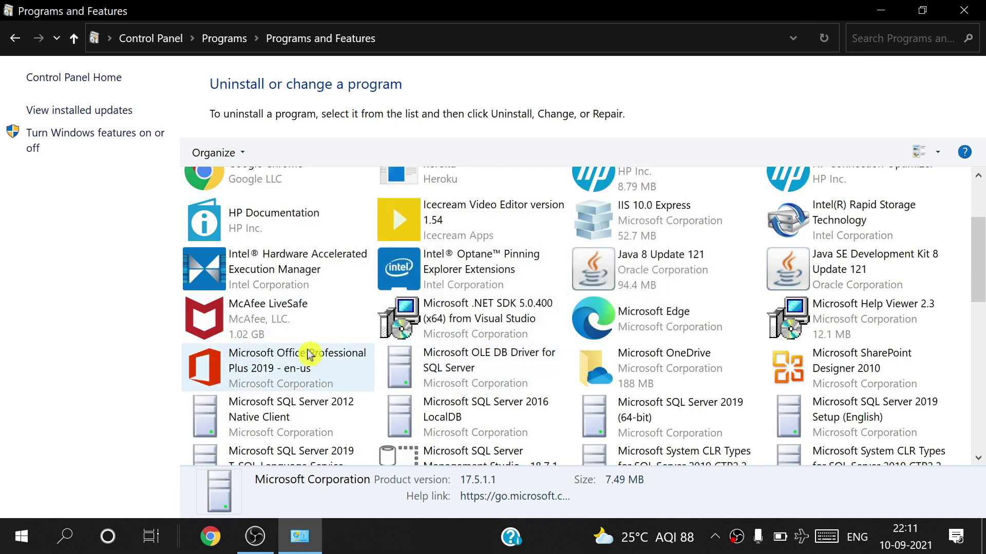
Uninstall Microsoft OLE DB Driver for SQL Server and SQL Server 2012 Native Client
{"action": "double_click", "coordinate": [465, 373]}
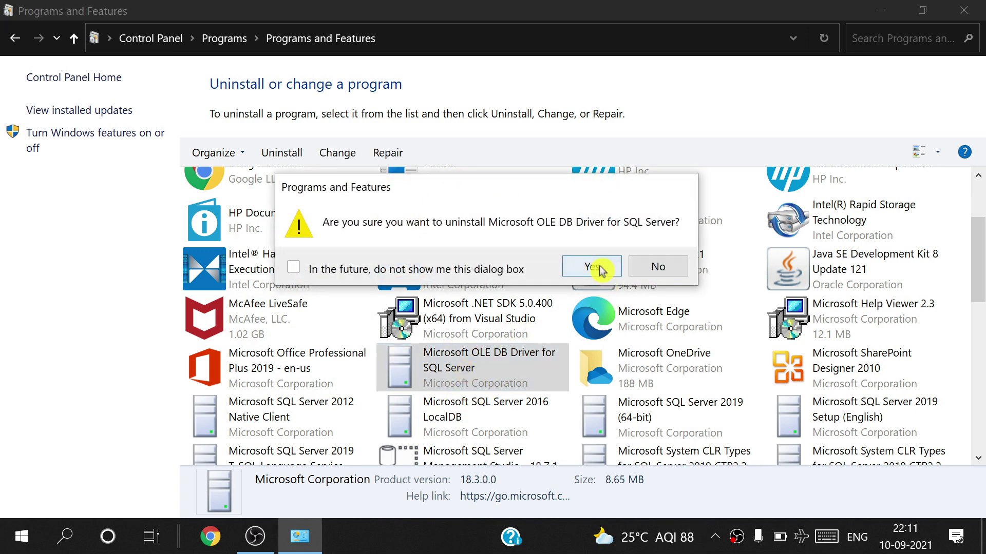
{"action": "left_click", "coordinate": [599, 269]}
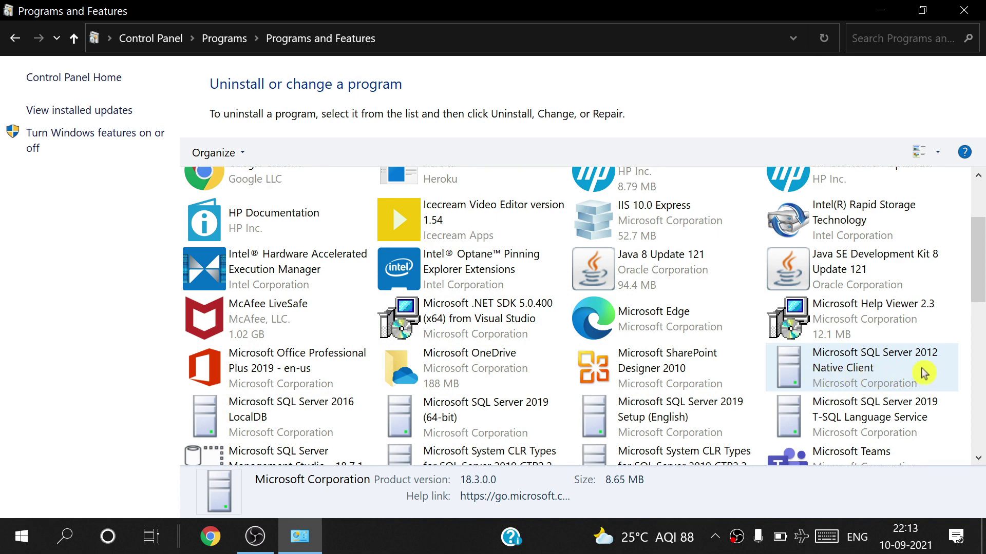
{"action": "double_click", "coordinate": [893, 370]}
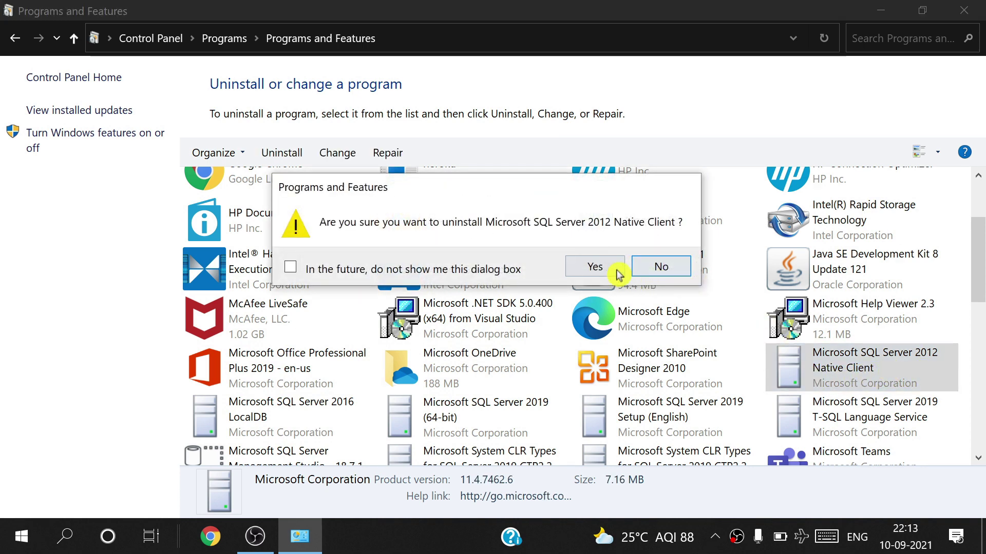
{"action": "left_click", "coordinate": [617, 270]}
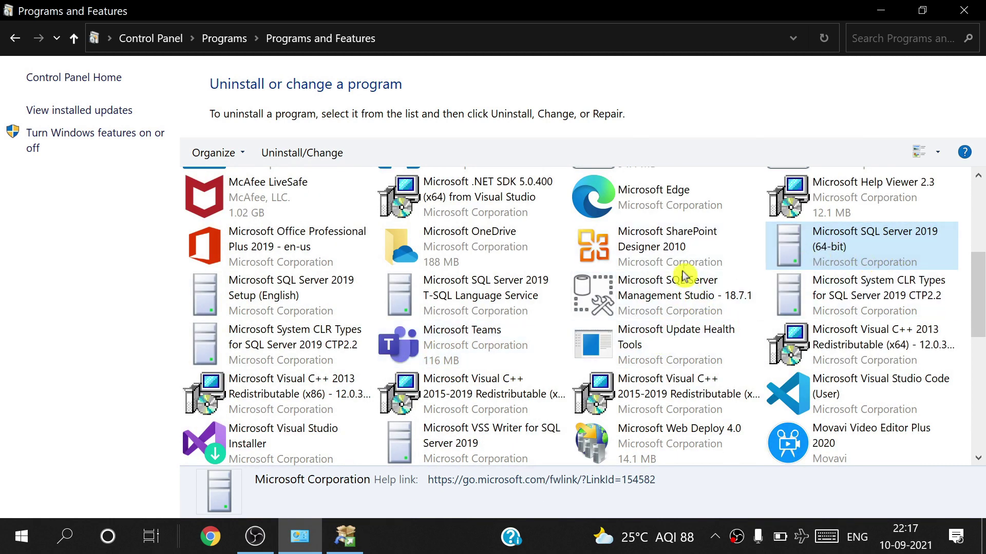
Select the SQL Server 2019 Setup, T-SQL Language Service, CLR Types, Update Health Tools and Visual C++ entries
{"action": "left_click", "coordinate": [319, 302]}
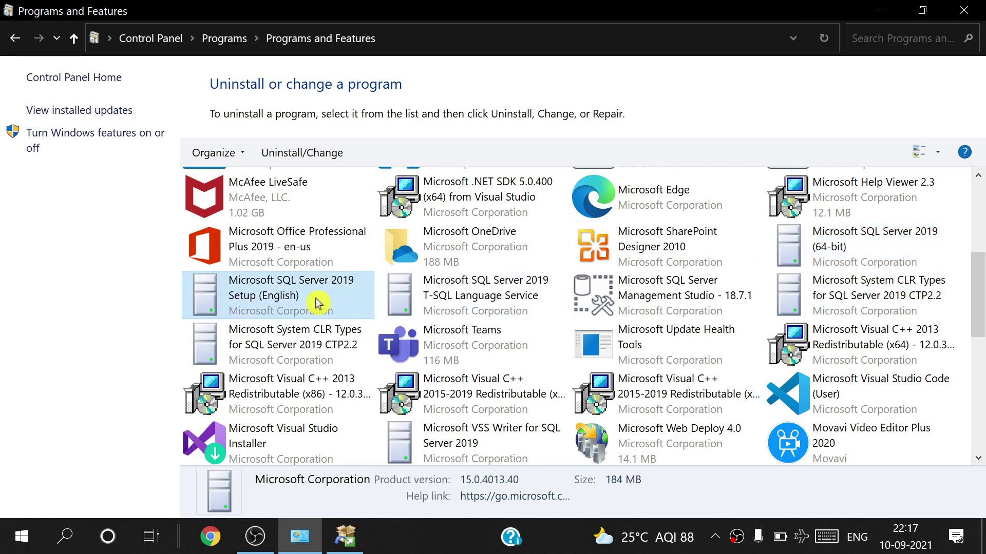
{"action": "left_click", "coordinate": [502, 298]}
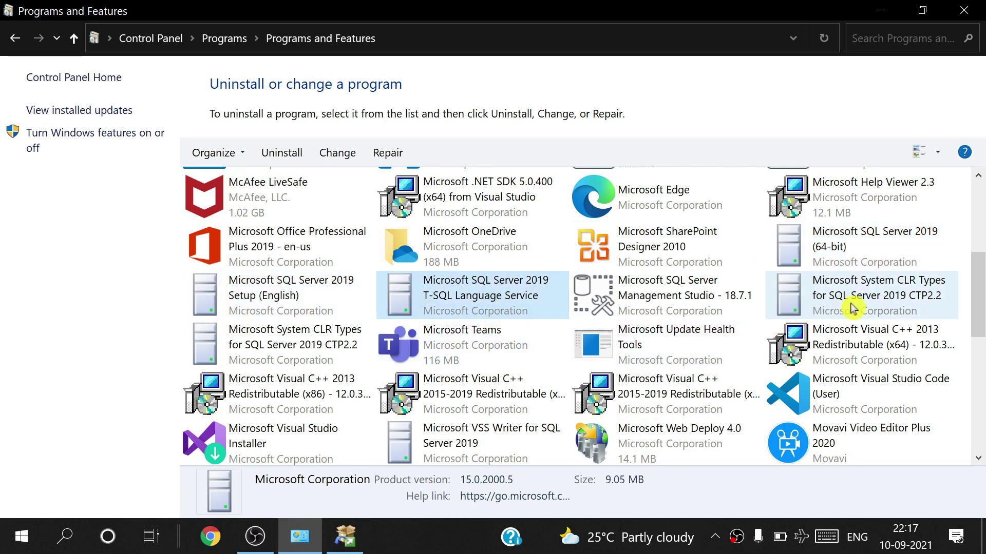
{"action": "left_click", "coordinate": [875, 307]}
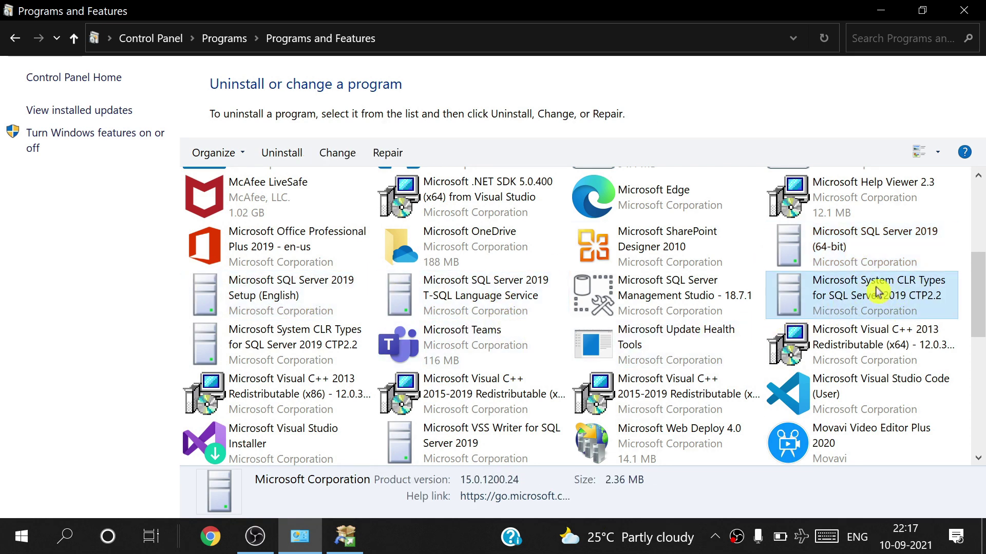
{"action": "left_click", "coordinate": [882, 351]}
{"action": "left_click", "coordinate": [681, 346]}
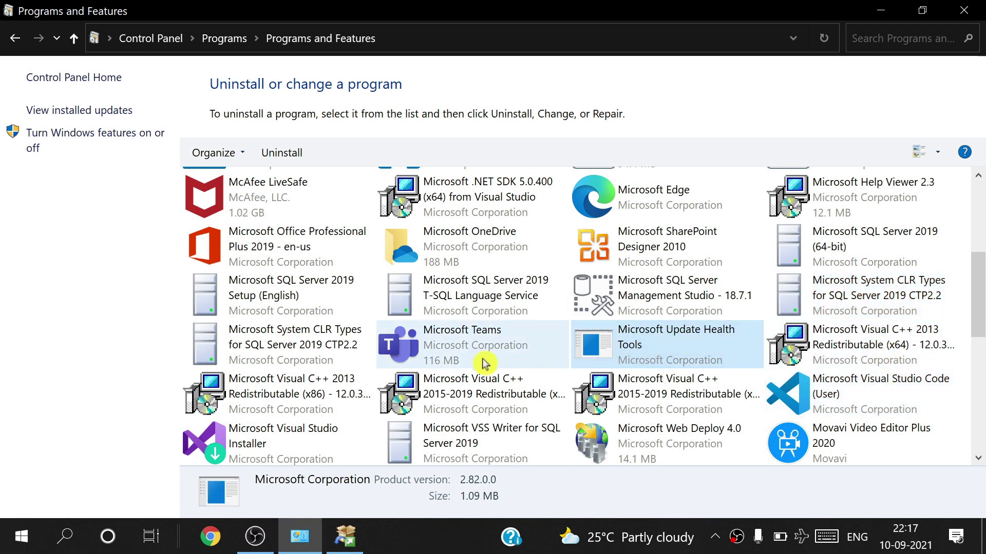
{"action": "left_click", "coordinate": [231, 347]}
{"action": "left_click", "coordinate": [299, 396]}
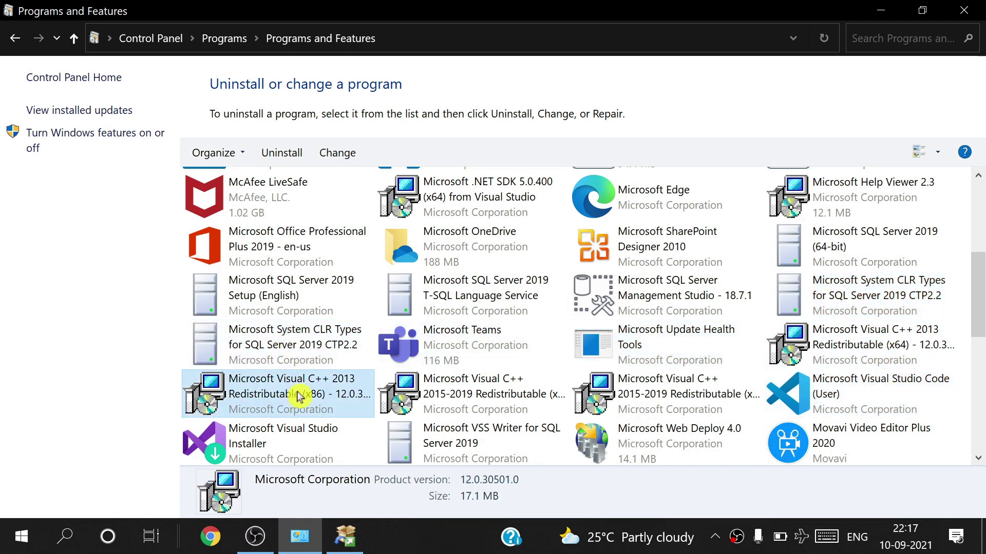
{"action": "left_click", "coordinate": [495, 396]}
{"action": "left_click", "coordinate": [667, 391]}
Uninstall SQL Server Management Studio and close the completed setup summary
{"action": "scroll", "coordinate": [693, 393], "scroll_direction": "down", "scroll_amount": 2}
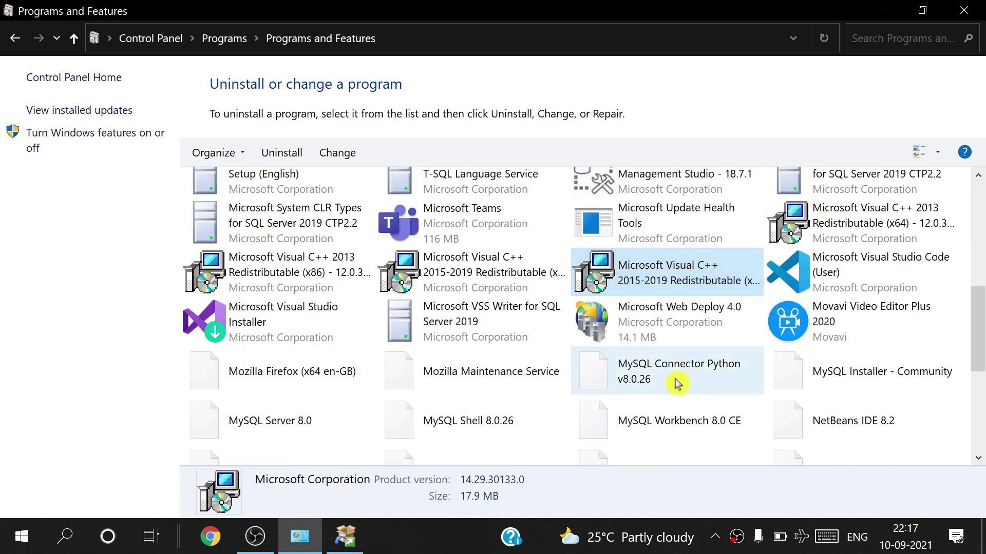
{"action": "left_click", "coordinate": [293, 321]}
{"action": "right_click", "coordinate": [277, 288]}
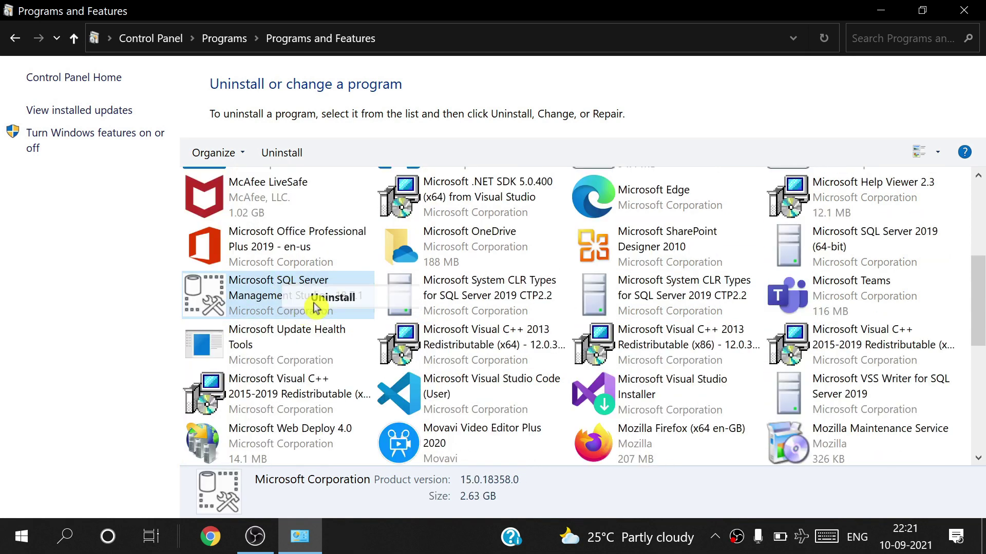
{"action": "left_click", "coordinate": [329, 316]}
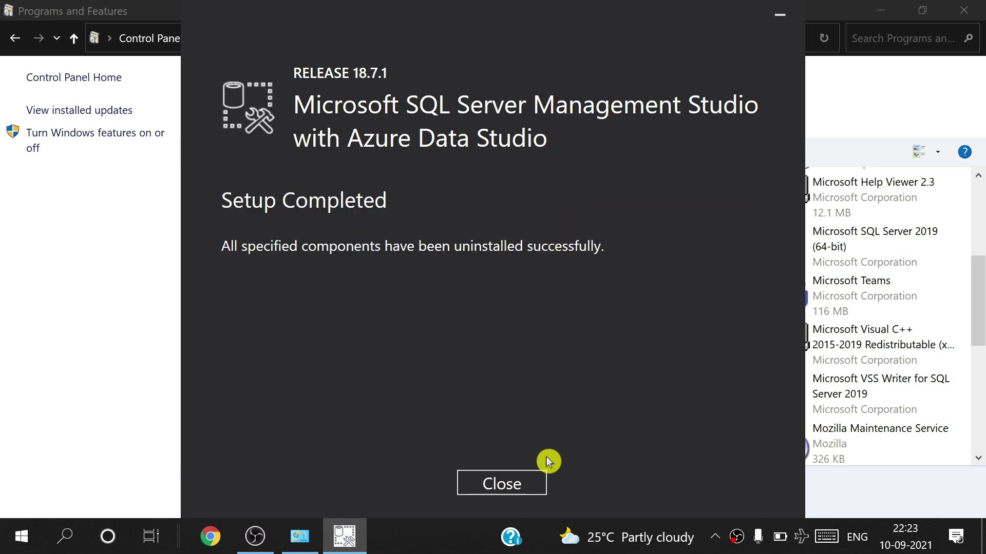
{"action": "left_click", "coordinate": [542, 492]}
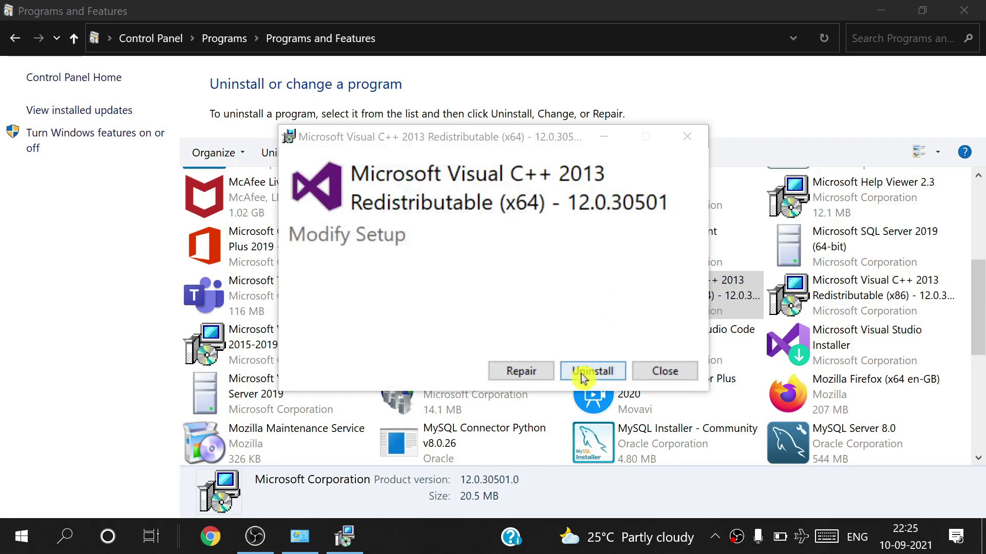
Remove the Visual C++ 2013 x86 and both 2015-2019 redistributables, closing each success message
{"action": "left_click", "coordinate": [585, 373]}
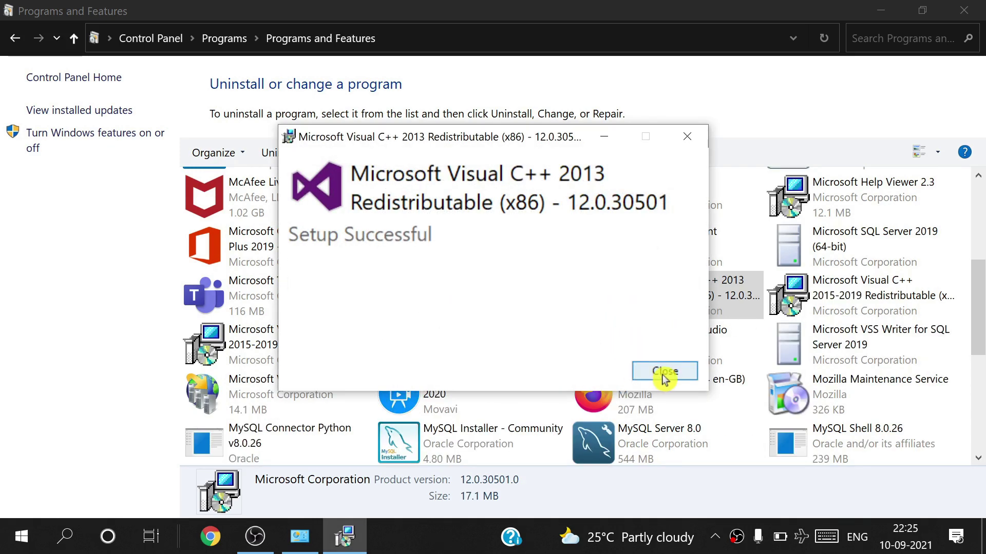
{"action": "left_click", "coordinate": [663, 372]}
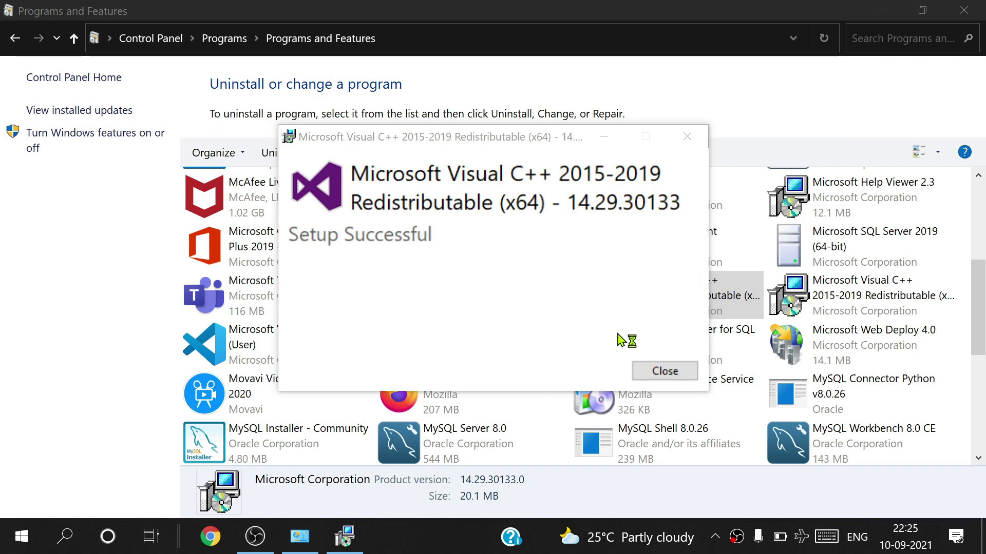
{"action": "left_click", "coordinate": [672, 370]}
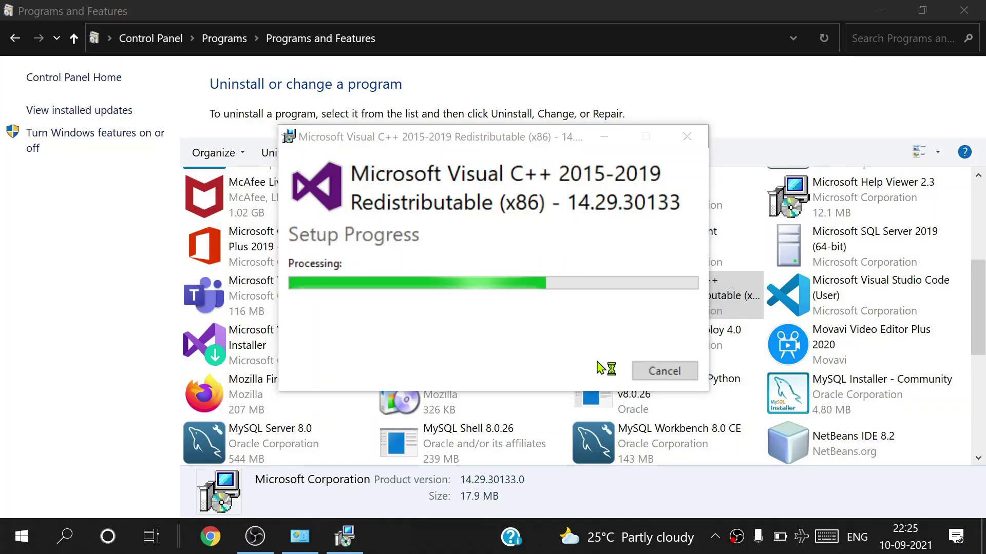
{"action": "left_click", "coordinate": [672, 372]}
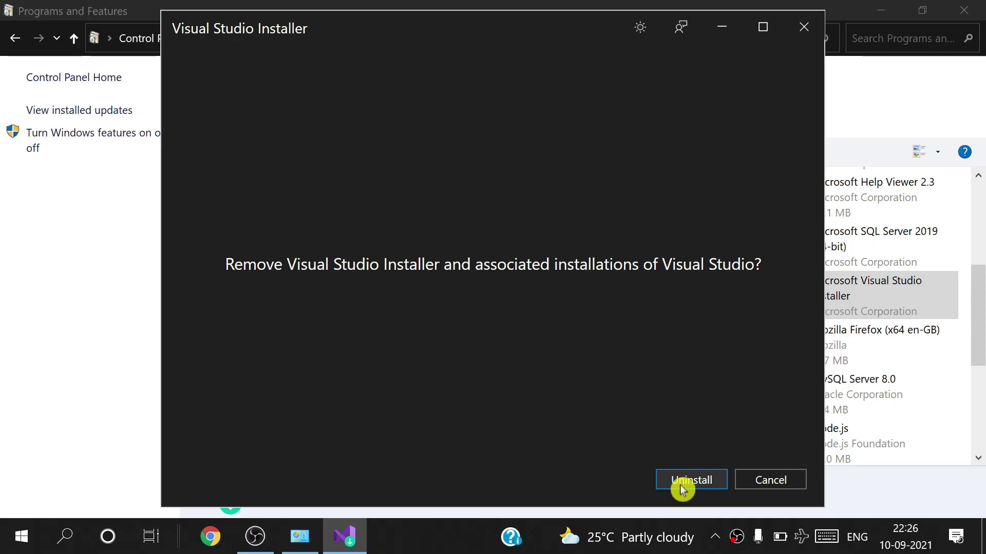
Confirm removing Visual Studio Installer and its installations
{"action": "left_click", "coordinate": [683, 487]}
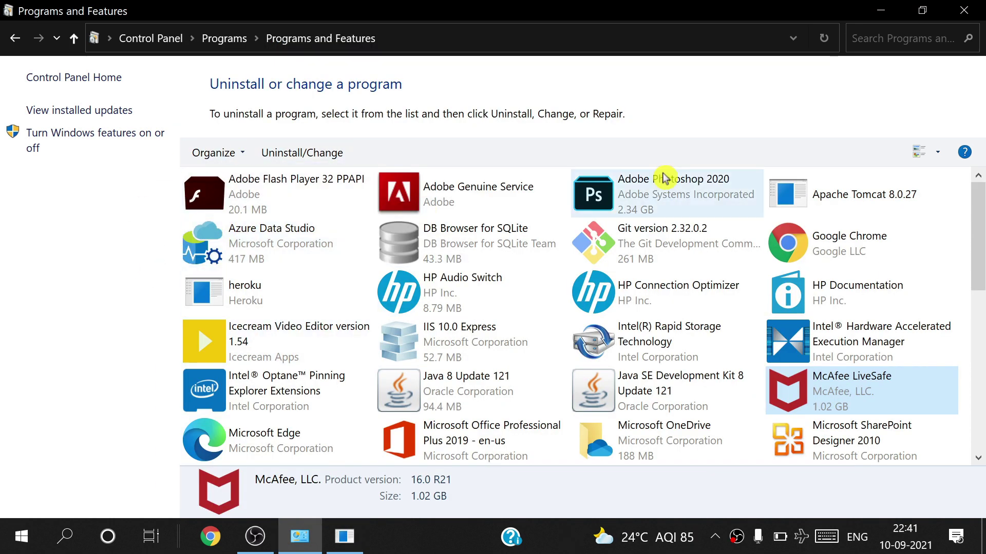
Open Windows (C:) from This PC and turn on Hidden items in the View options
{"action": "left_click", "coordinate": [891, 5]}
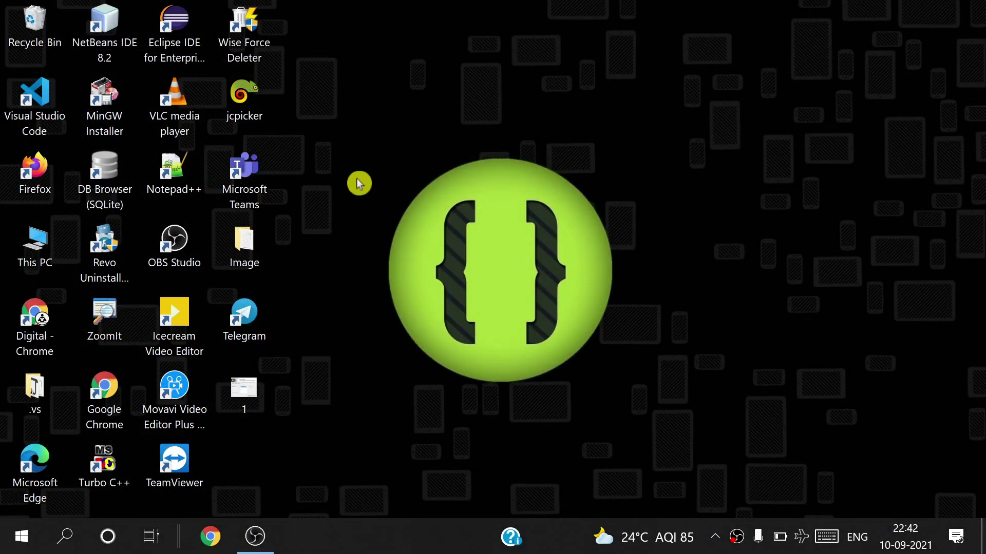
{"action": "double_click", "coordinate": [36, 245]}
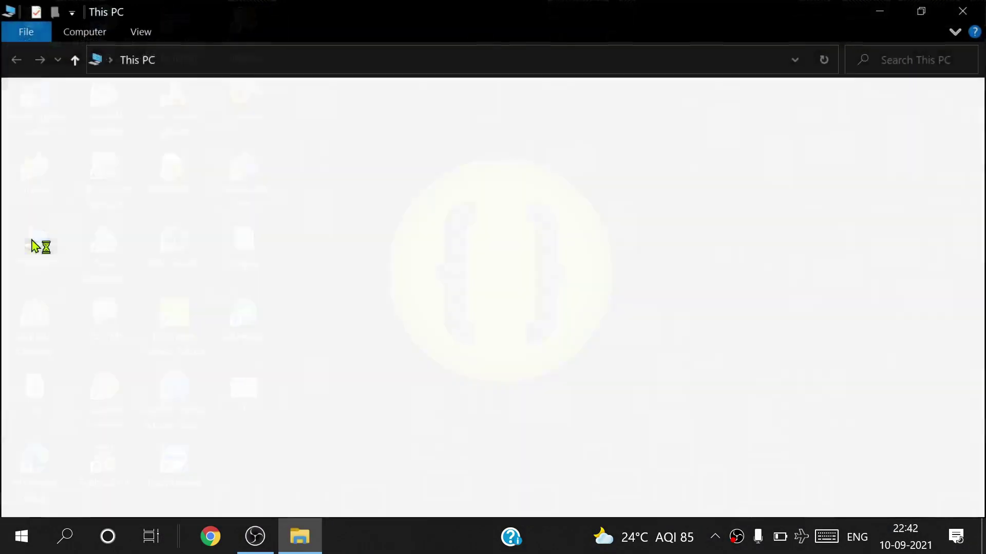
{"action": "double_click", "coordinate": [368, 308]}
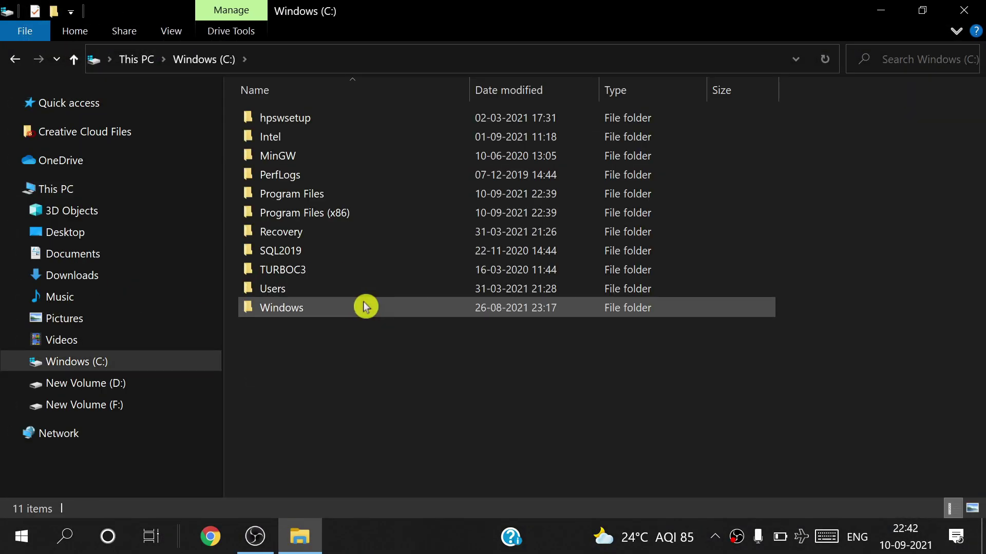
{"action": "left_click", "coordinate": [173, 31]}
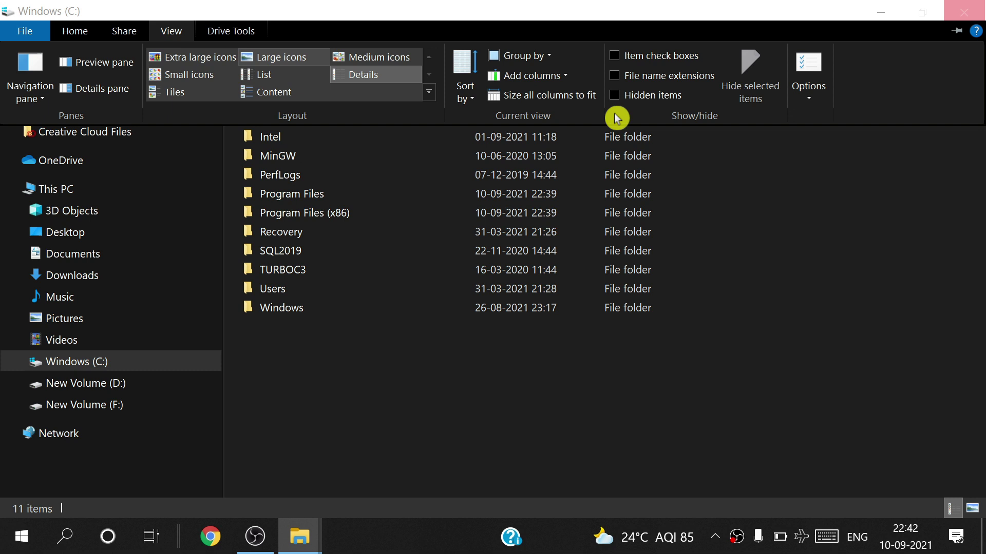
{"action": "left_click", "coordinate": [614, 95]}
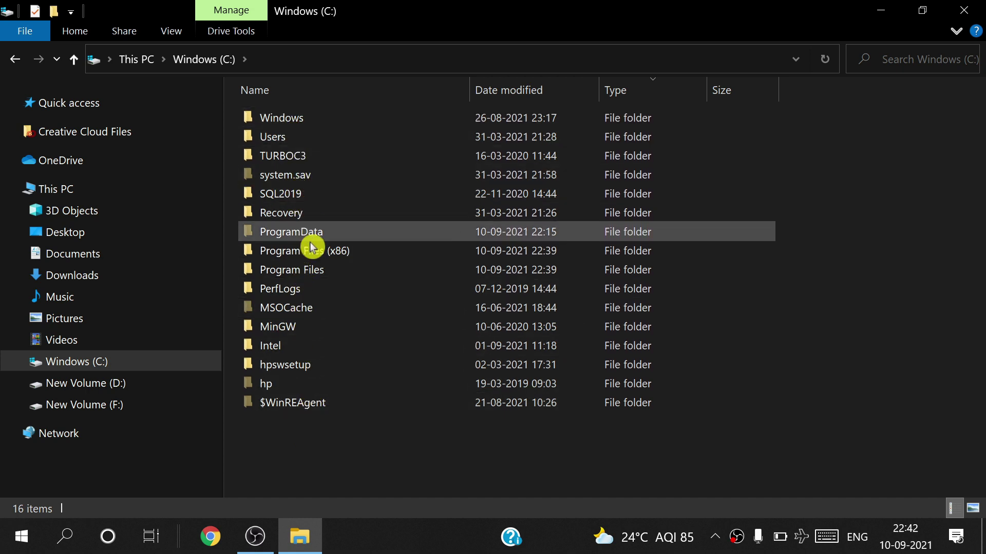
Permanently delete the Microsoft Visual Studio folder from ProgramData, then return to C:
{"action": "double_click", "coordinate": [343, 236]}
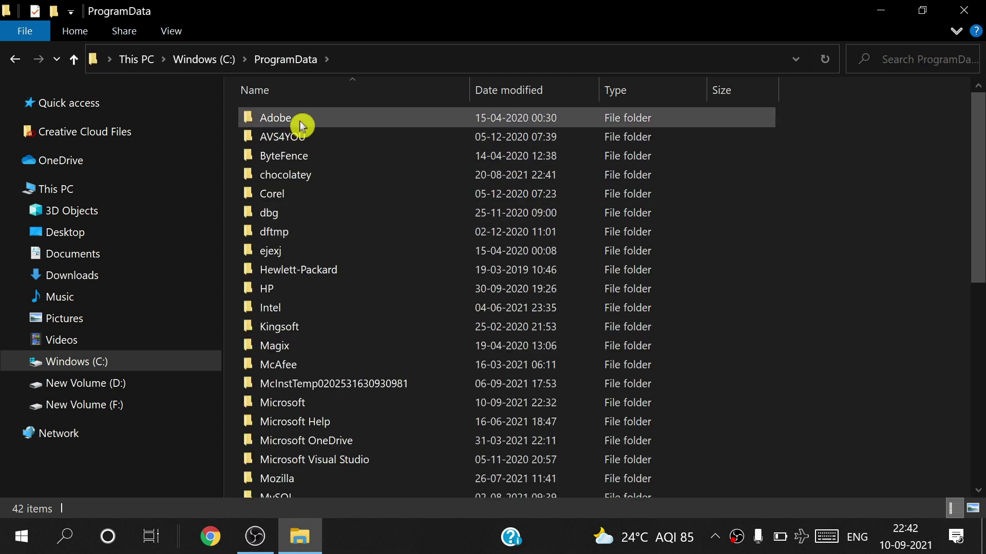
{"action": "scroll", "coordinate": [321, 402], "scroll_direction": "down", "scroll_amount": 2}
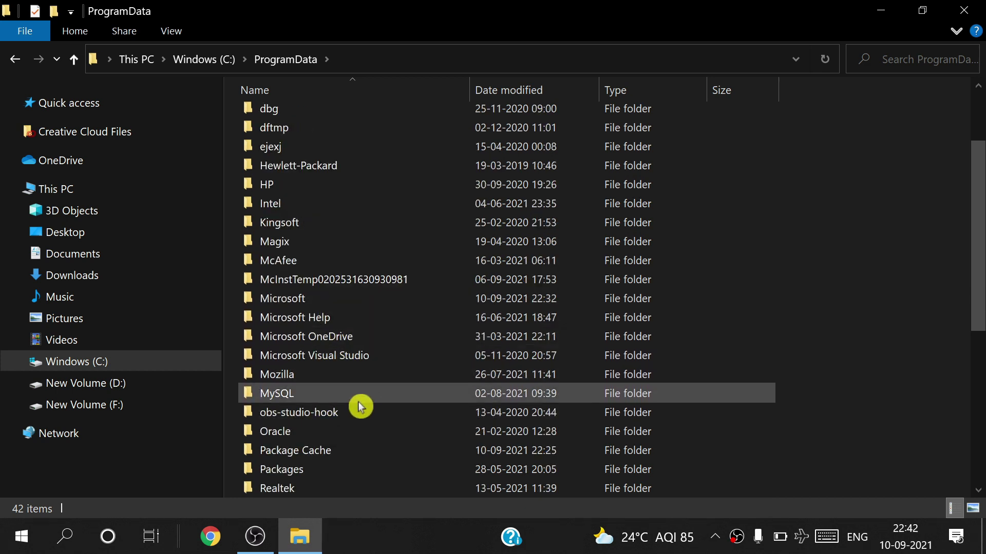
{"action": "left_click", "coordinate": [357, 357]}
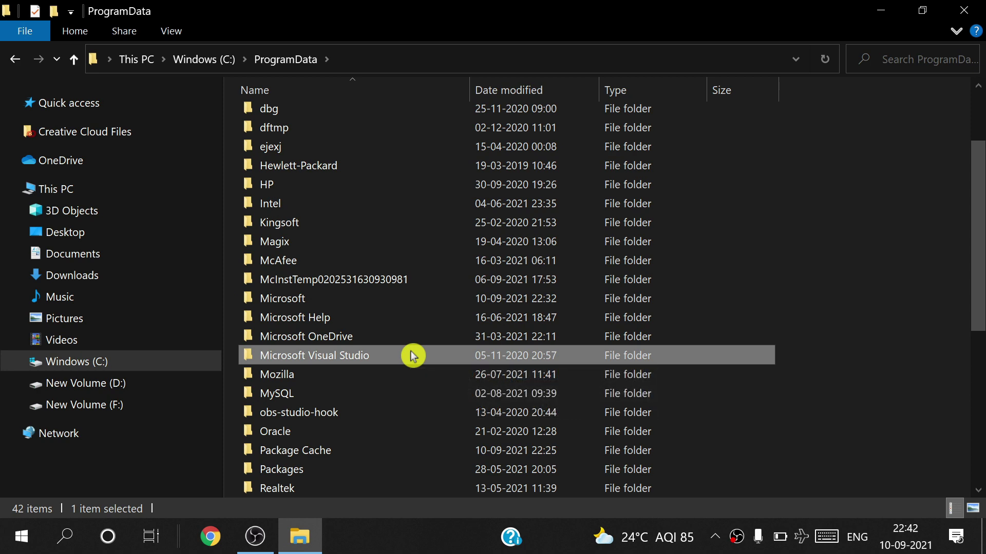
{"action": "key", "text": "shift+Delete"}
{"action": "key", "text": "Return"}
{"action": "left_click", "coordinate": [421, 235]}
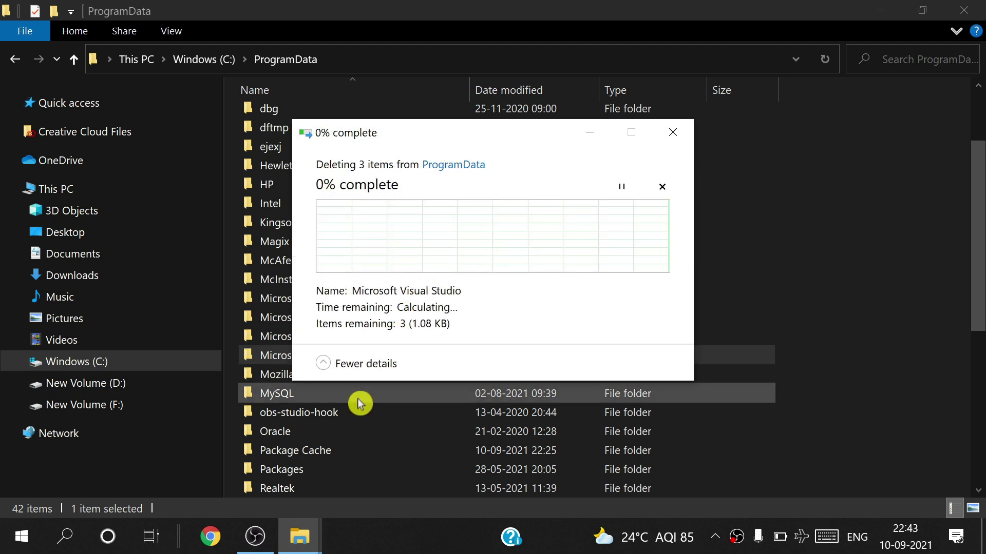
{"action": "double_click", "coordinate": [362, 299]}
{"action": "left_click", "coordinate": [17, 64]}
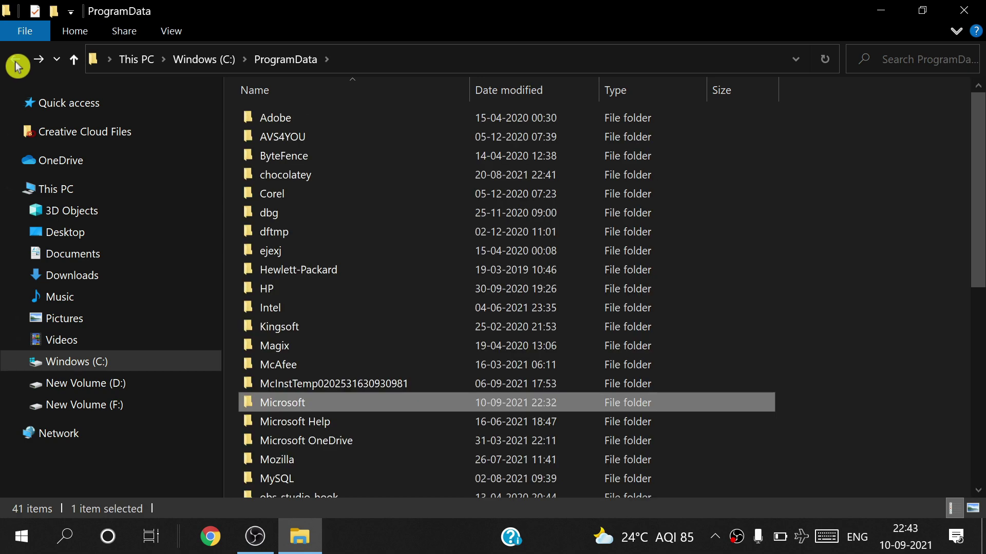
{"action": "left_click", "coordinate": [14, 65]}
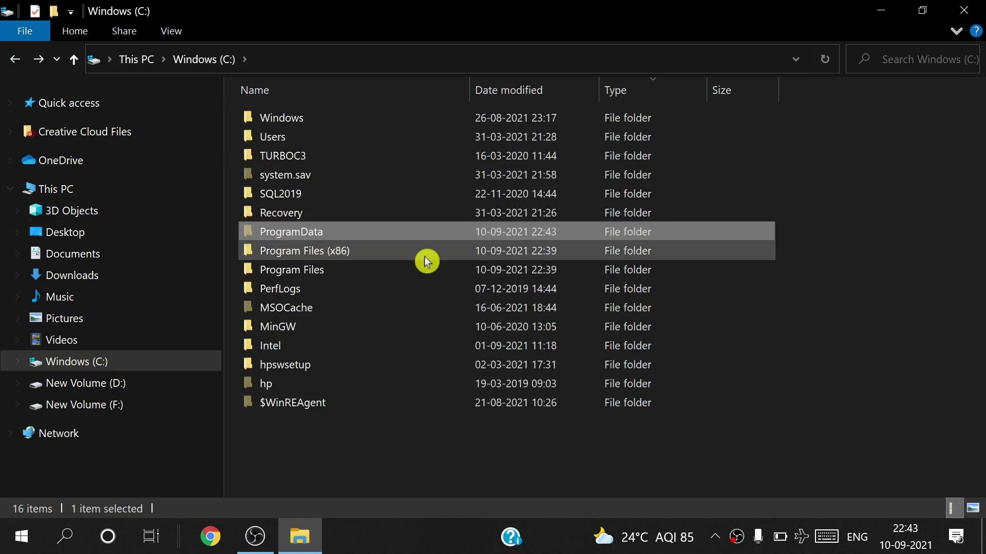
Permanently delete Microsoft.NET and Microsoft Visual Studio 8 from Program Files (x86)
{"action": "double_click", "coordinate": [351, 254]}
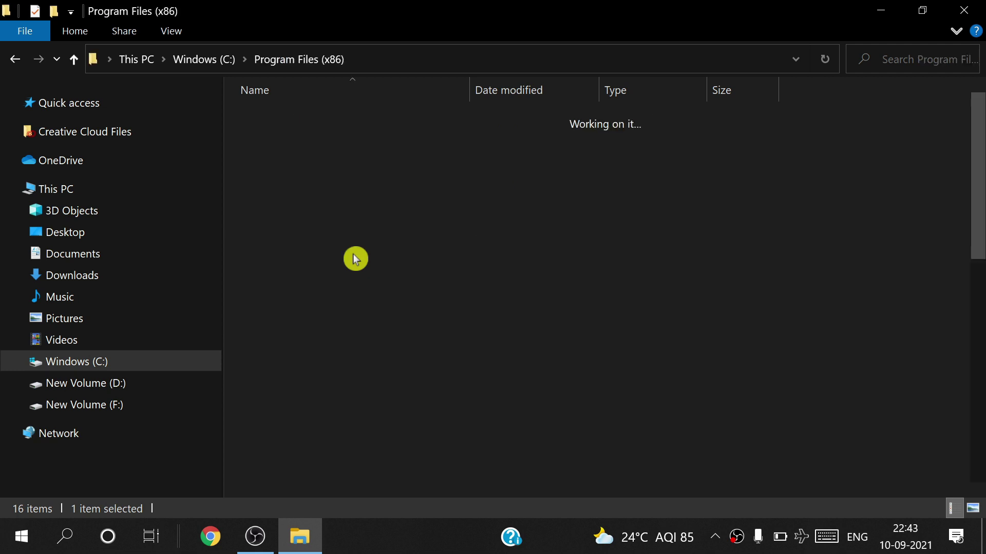
{"action": "scroll", "coordinate": [357, 340], "scroll_direction": "down", "scroll_amount": 3}
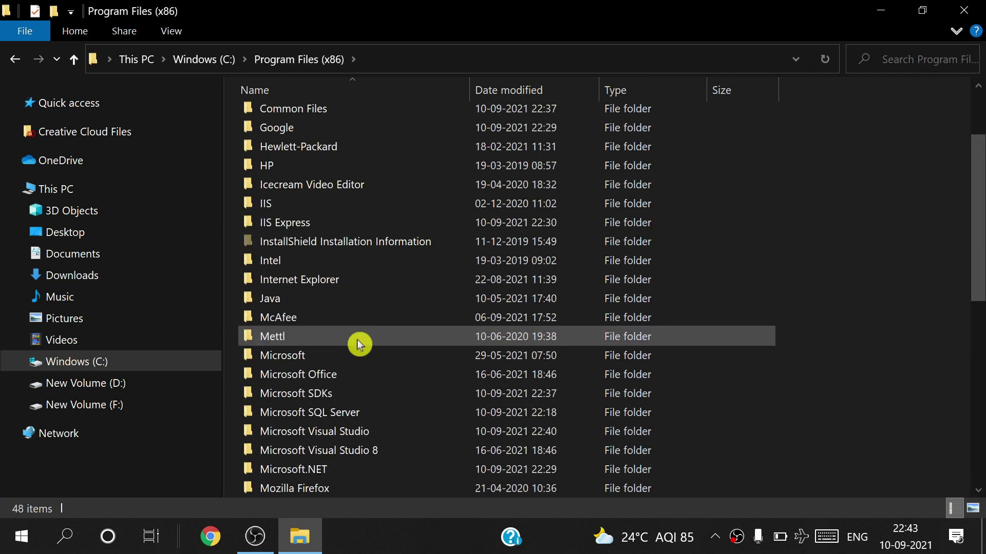
{"action": "left_click", "coordinate": [362, 419]}
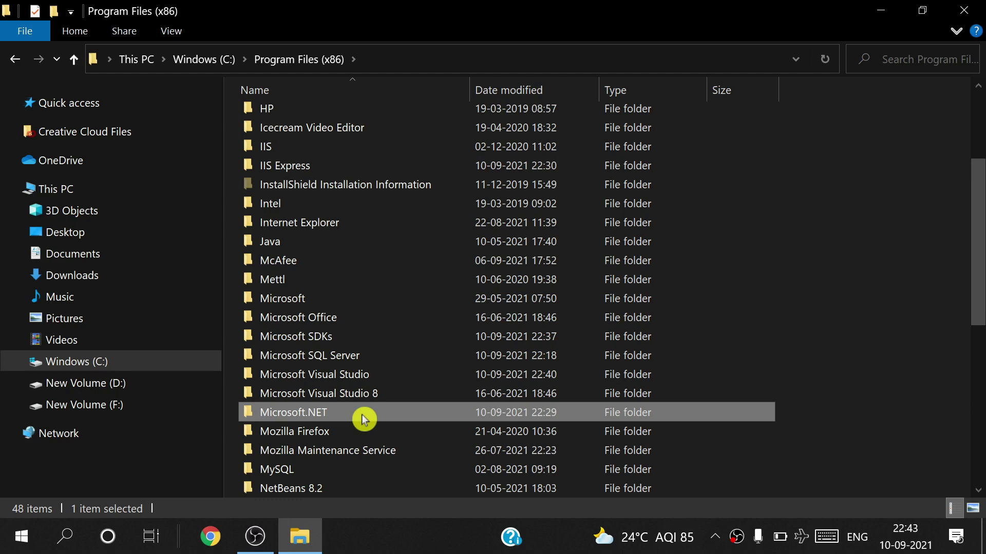
{"action": "key", "text": "shift+Delete"}
{"action": "key", "text": "Return"}
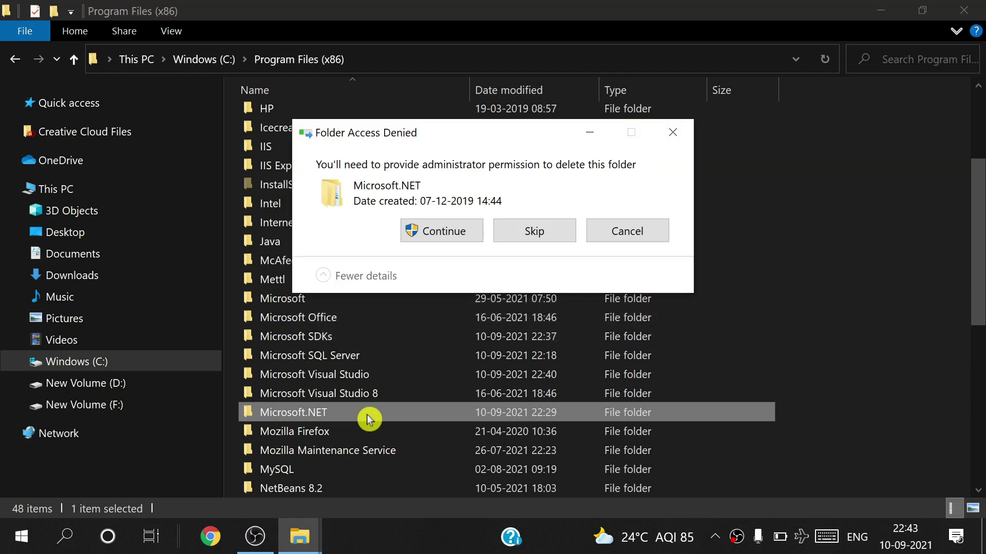
{"action": "left_click", "coordinate": [452, 232]}
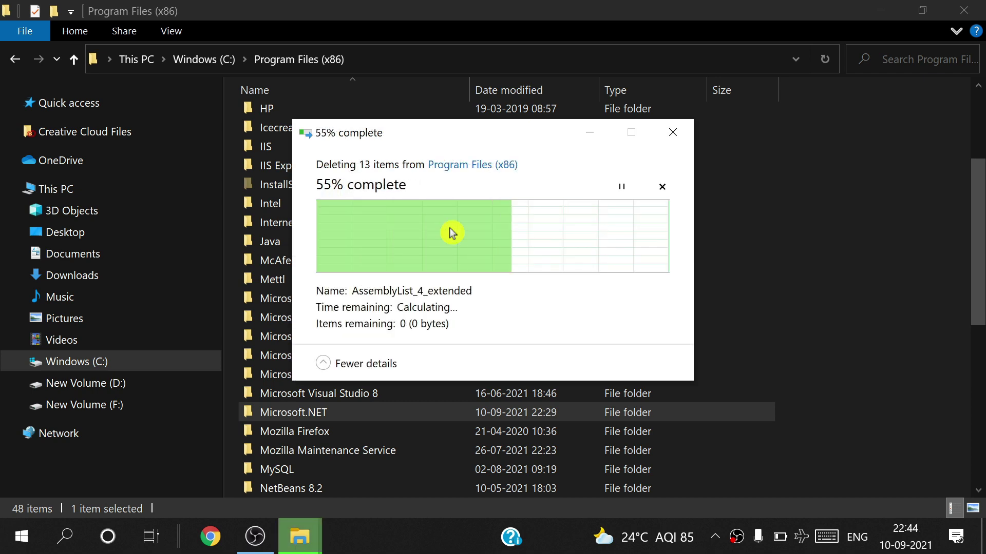
{"action": "left_click", "coordinate": [381, 396]}
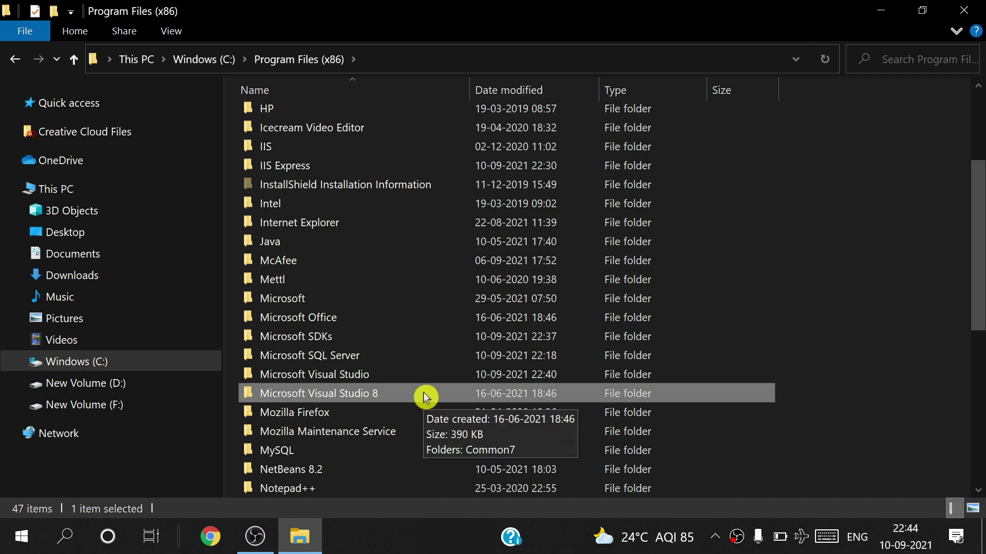
{"action": "key", "text": "shift+Delete"}
{"action": "key", "text": "Return"}
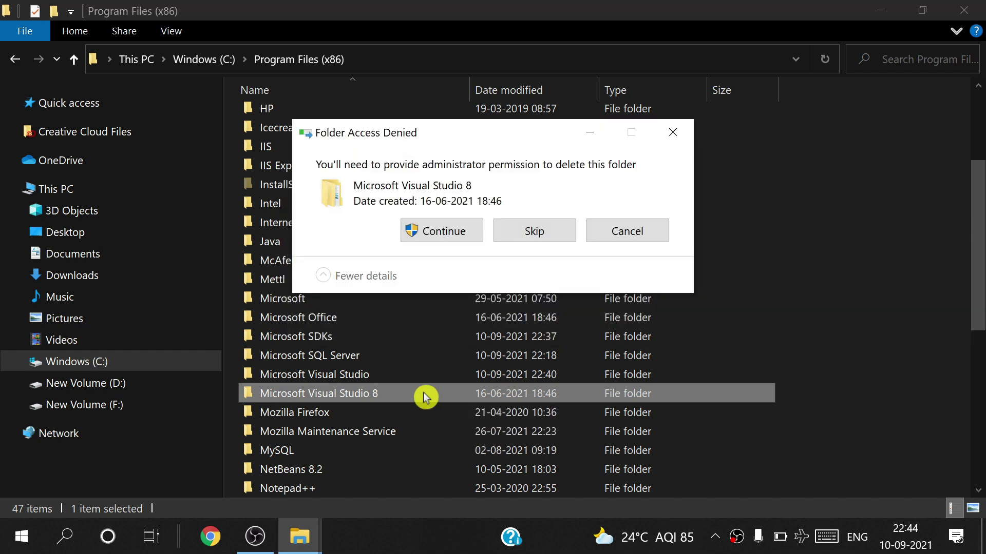
{"action": "left_click", "coordinate": [422, 231]}
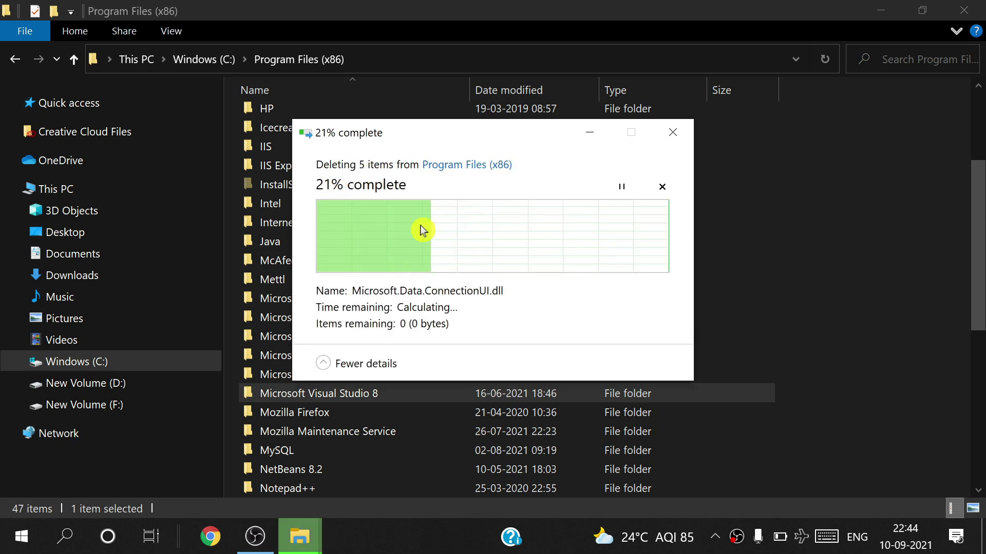
Permanently delete Microsoft Visual Studio, Microsoft SQL Server and Microsoft SDKs, then return to C:
{"action": "left_click", "coordinate": [363, 375]}
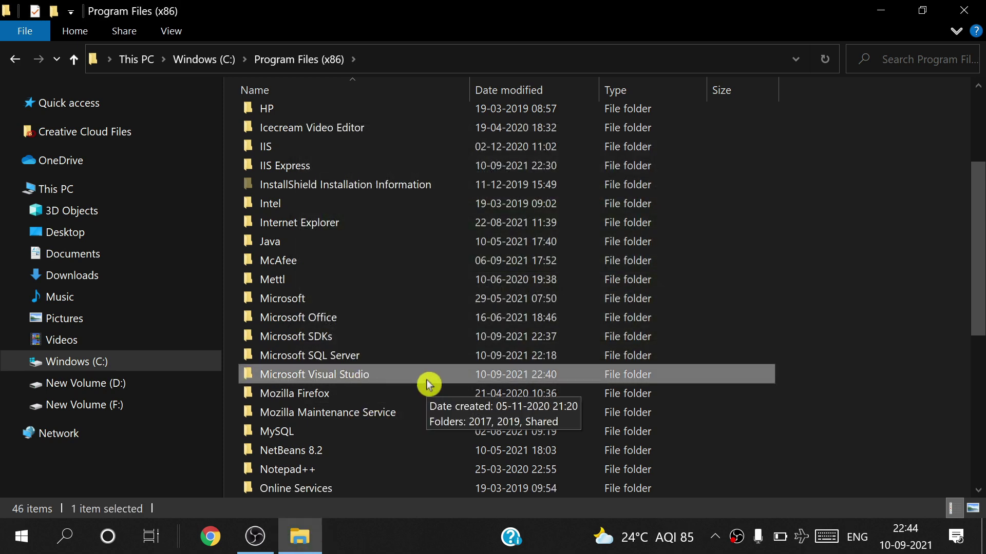
{"action": "key", "text": "shift+Delete"}
{"action": "key", "text": "Return"}
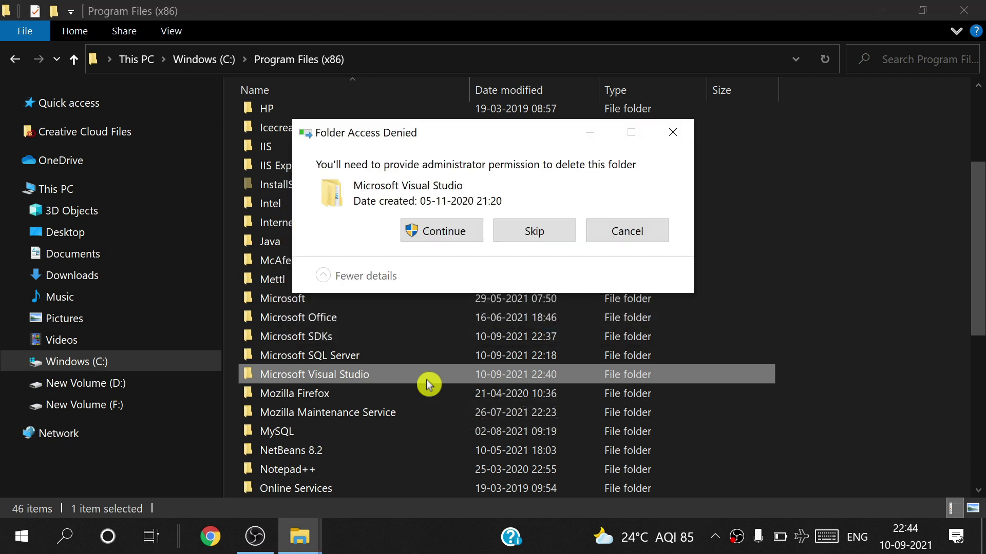
{"action": "left_click", "coordinate": [447, 233]}
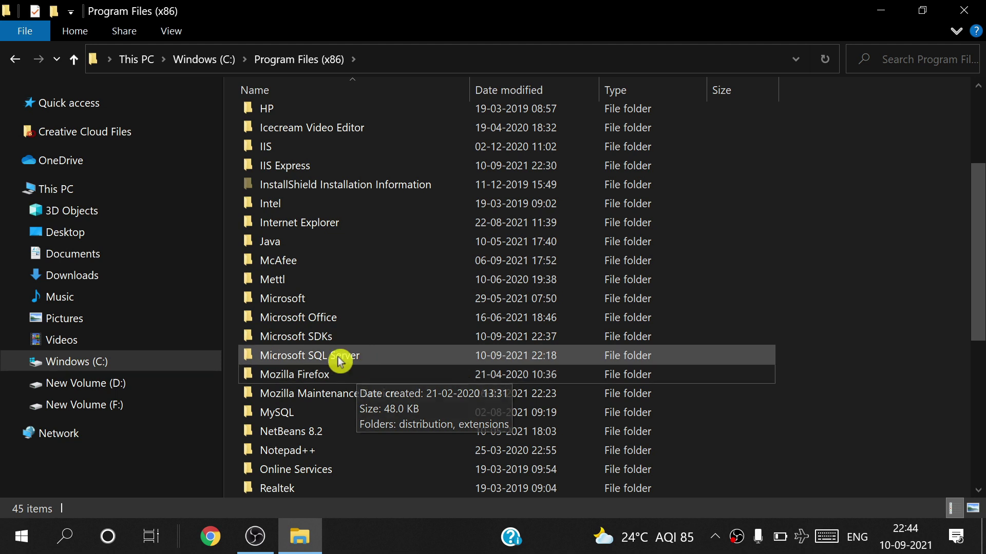
{"action": "left_click", "coordinate": [384, 356]}
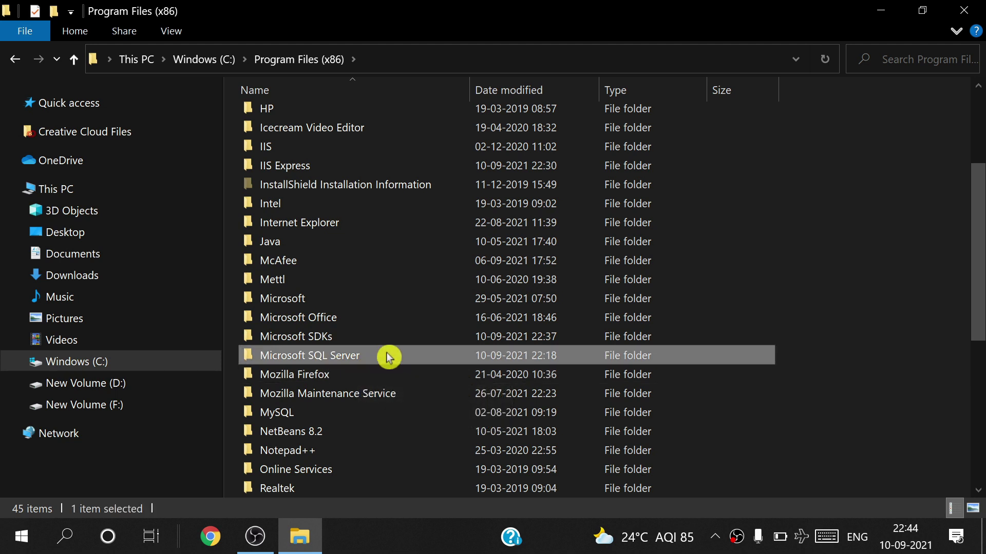
{"action": "left_click", "coordinate": [353, 340], "text": "ctrl"}
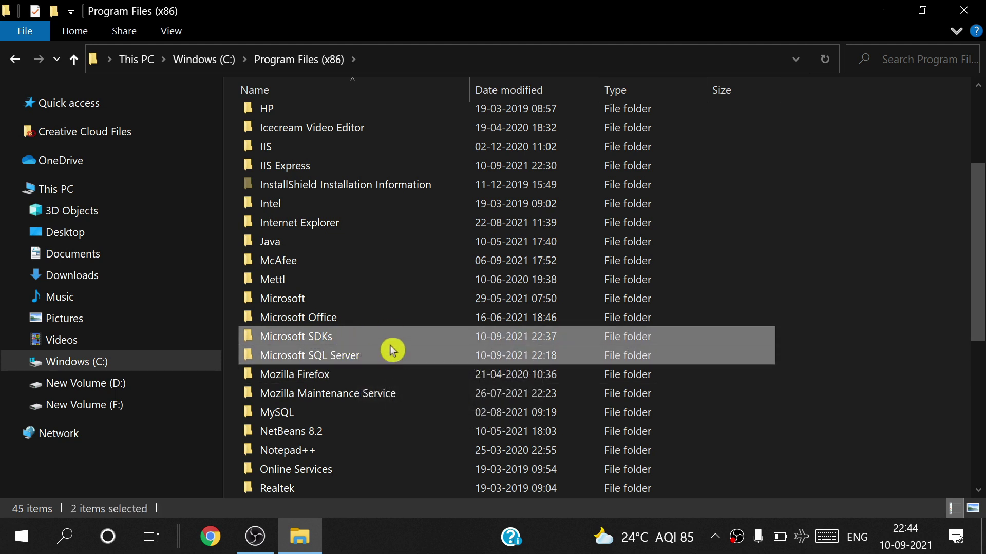
{"action": "key", "text": "shift+Delete"}
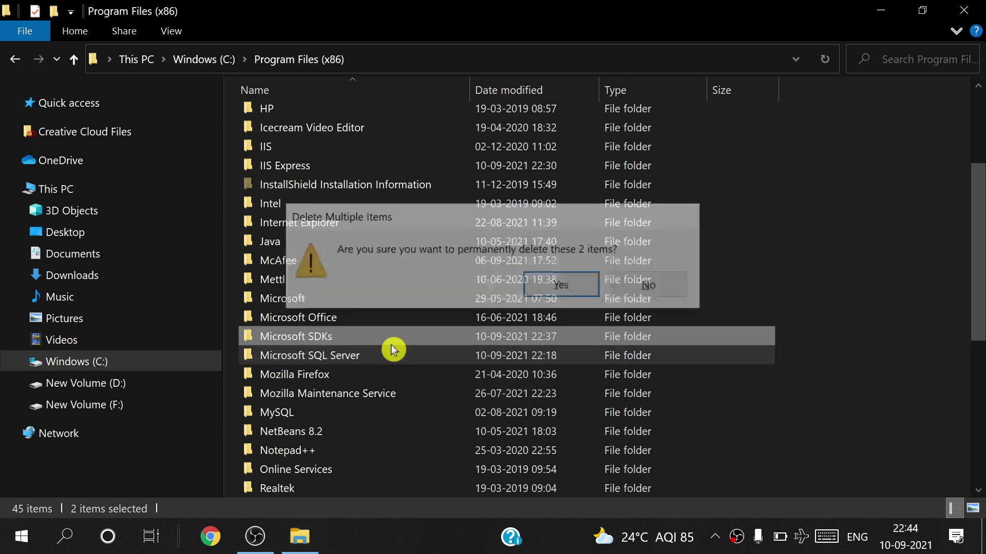
{"action": "key", "text": "Return"}
{"action": "left_click", "coordinate": [419, 263]}
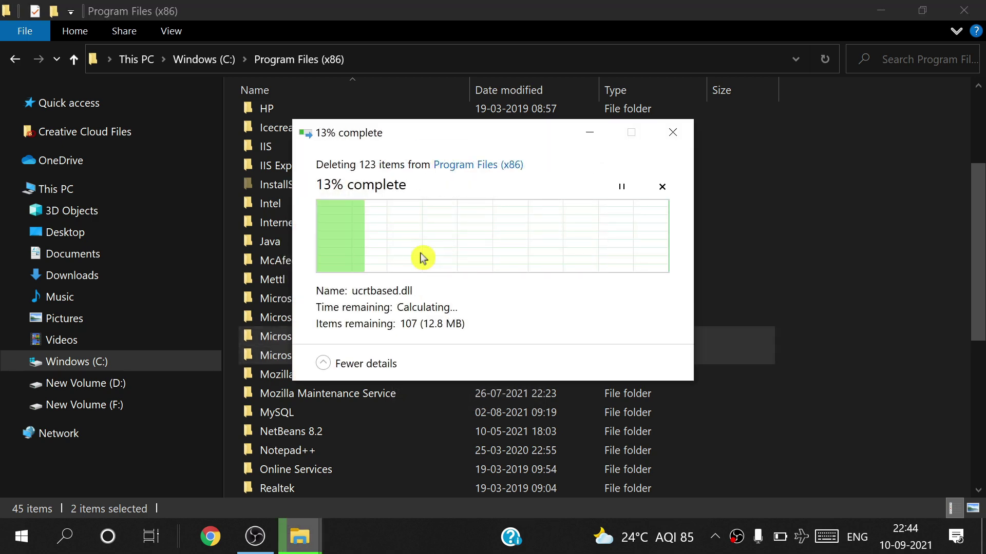
{"action": "left_click", "coordinate": [431, 264]}
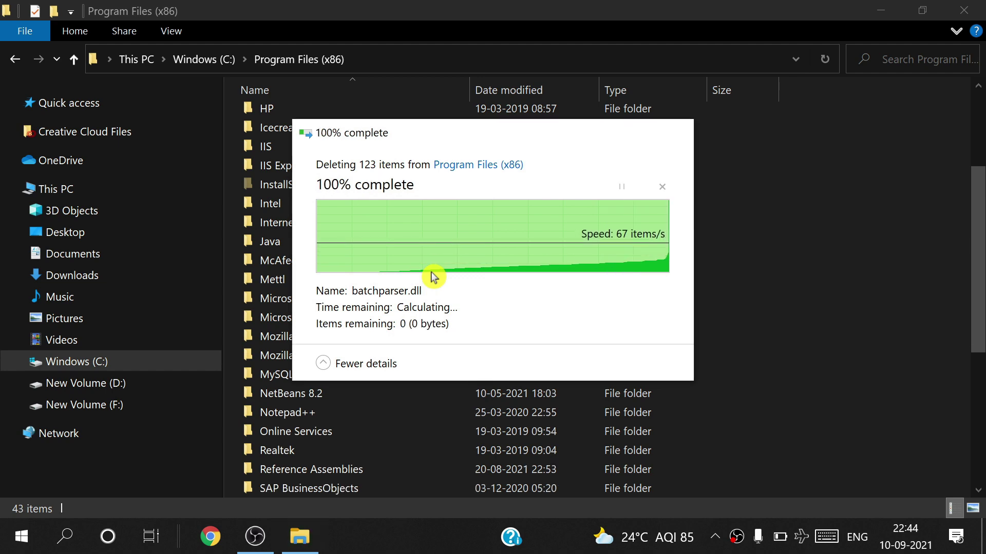
{"action": "left_click", "coordinate": [15, 60]}
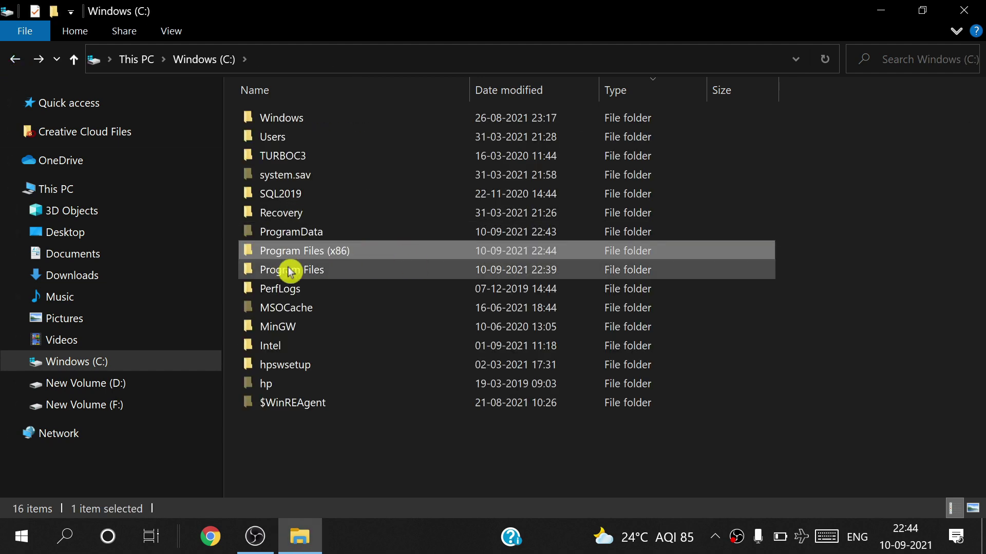
Permanently delete the Microsoft.NET folder from Program Files
{"action": "double_click", "coordinate": [336, 276]}
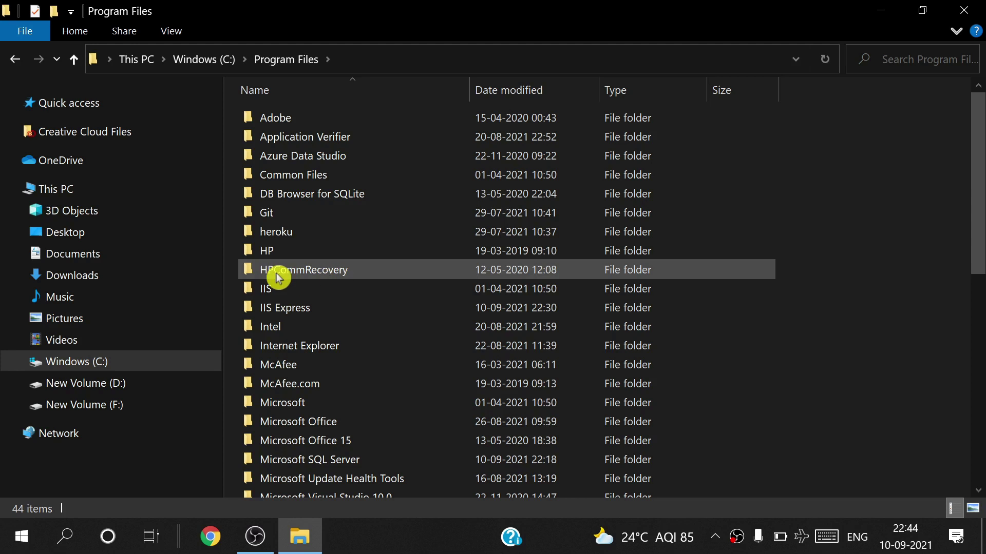
{"action": "scroll", "coordinate": [406, 380], "scroll_direction": "down", "scroll_amount": 2}
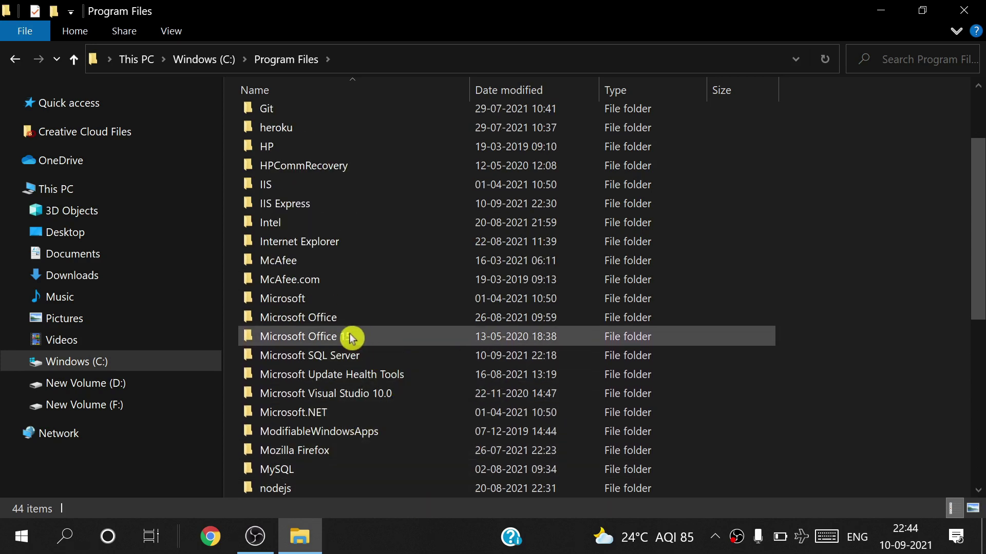
{"action": "left_click", "coordinate": [293, 417]}
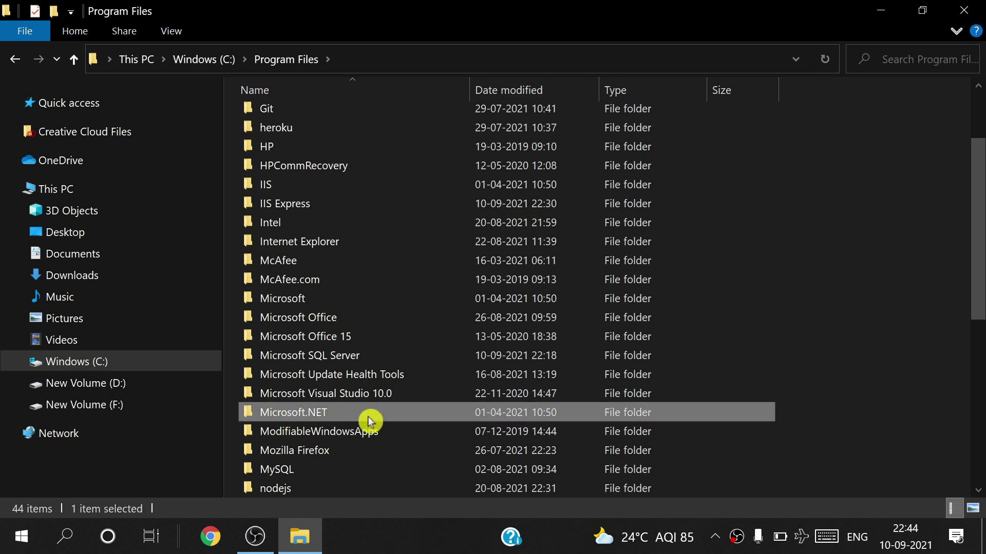
{"action": "key", "text": "shift+Delete"}
{"action": "key", "text": "Return"}
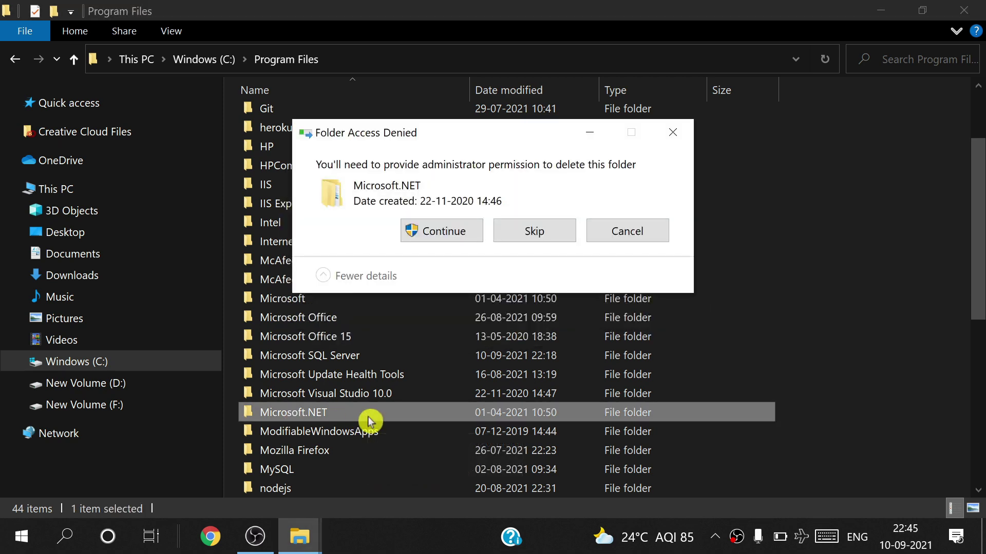
{"action": "left_click", "coordinate": [428, 232]}
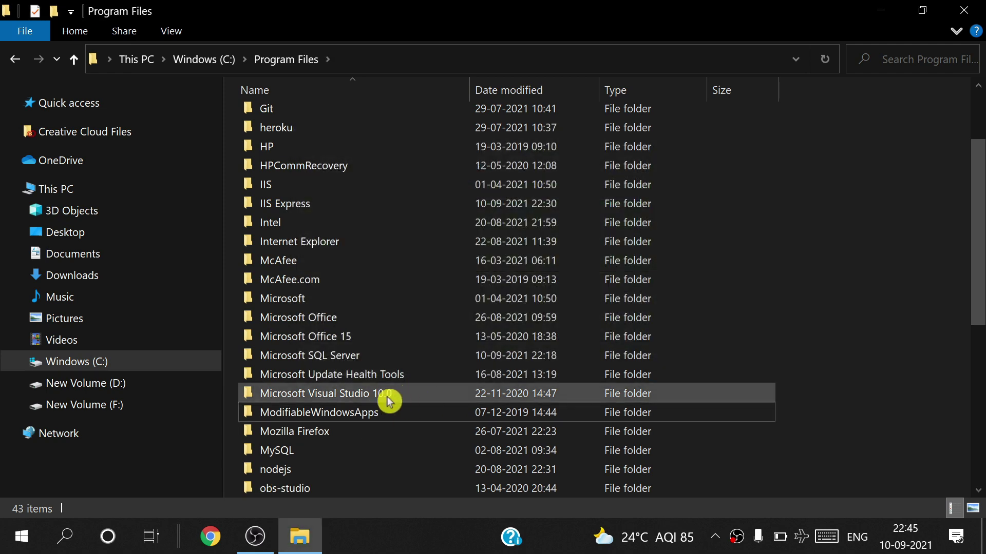
Permanently delete Microsoft Visual Studio 10.0 and Microsoft SQL Server from Program Files
{"action": "left_click", "coordinate": [414, 397]}
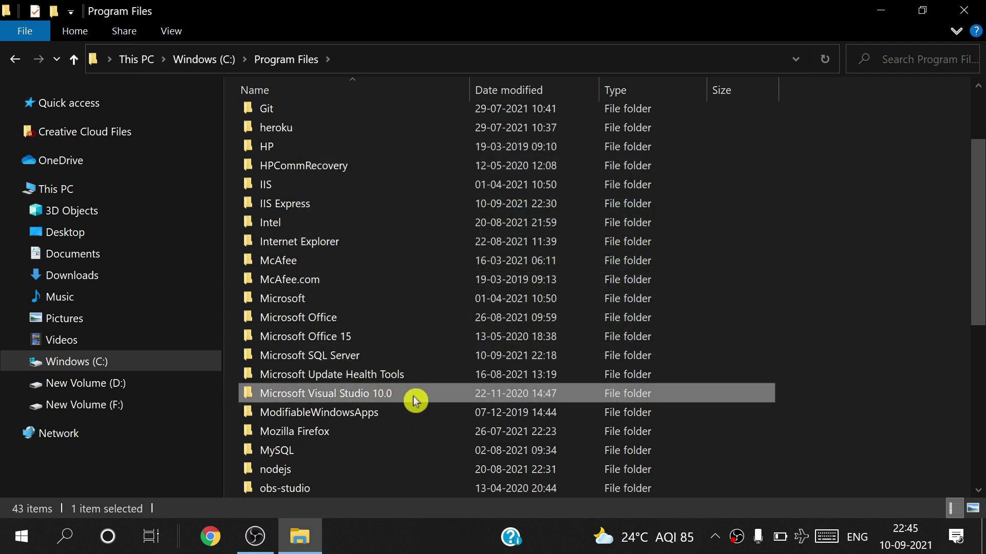
{"action": "key", "text": "shift+Delete"}
{"action": "key", "text": "Return"}
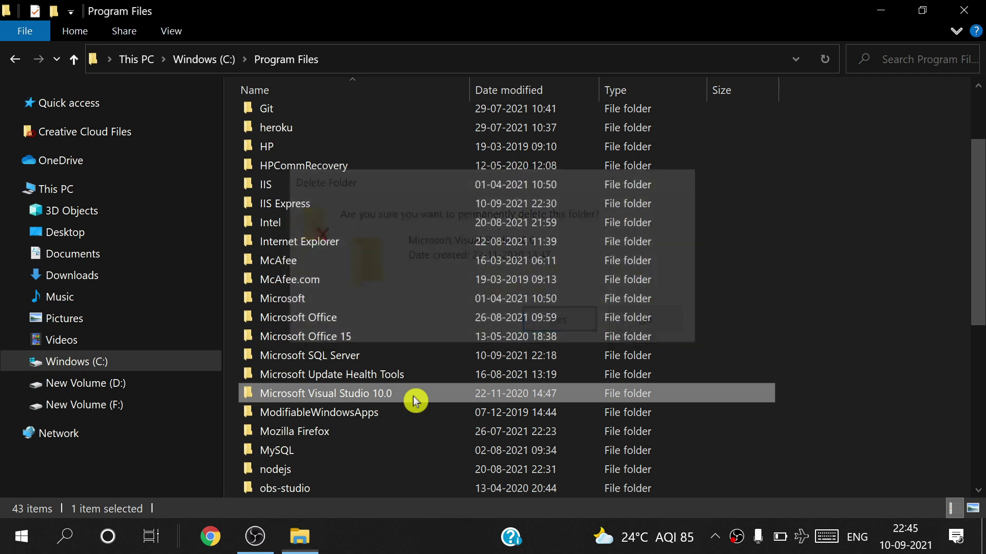
{"action": "left_click", "coordinate": [446, 236]}
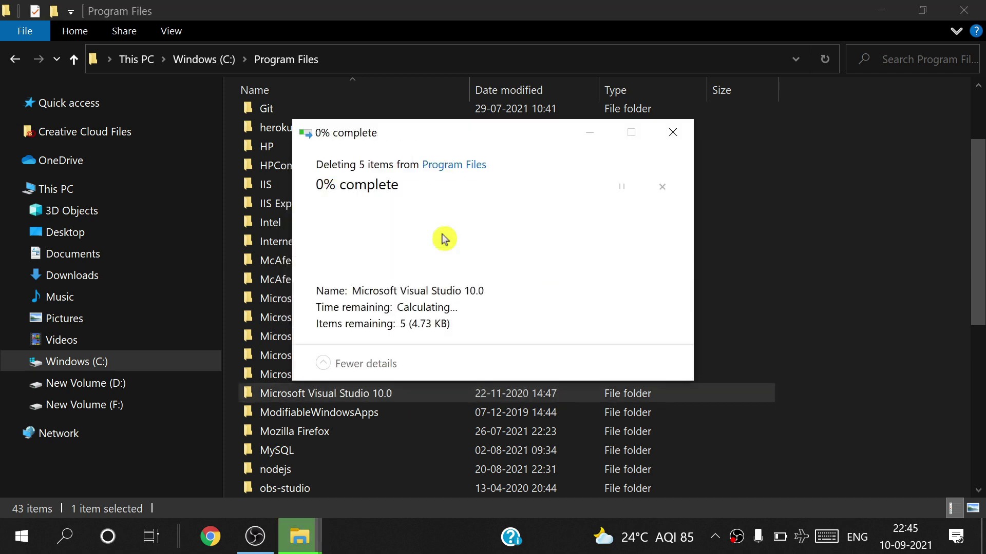
{"action": "left_click", "coordinate": [395, 359]}
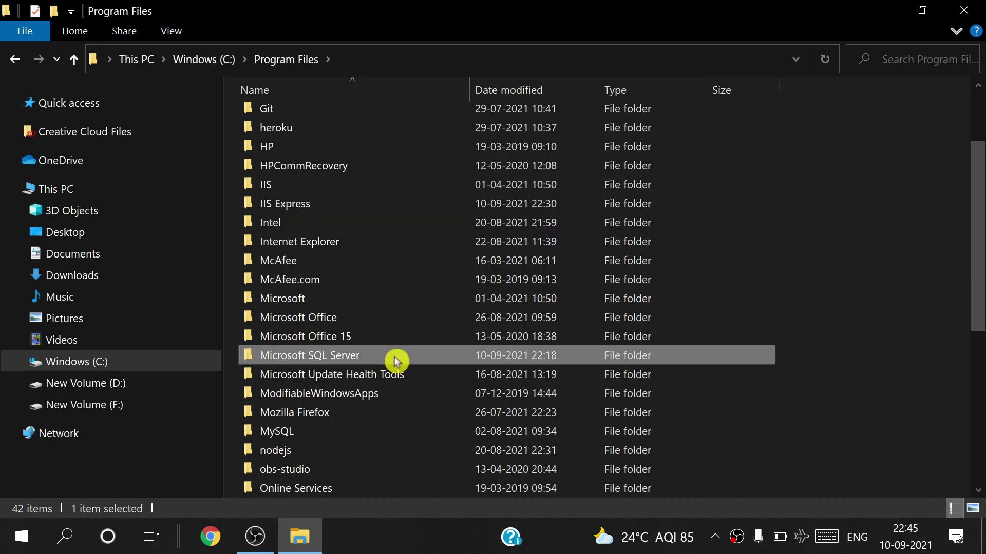
{"action": "key", "text": "shift+Delete"}
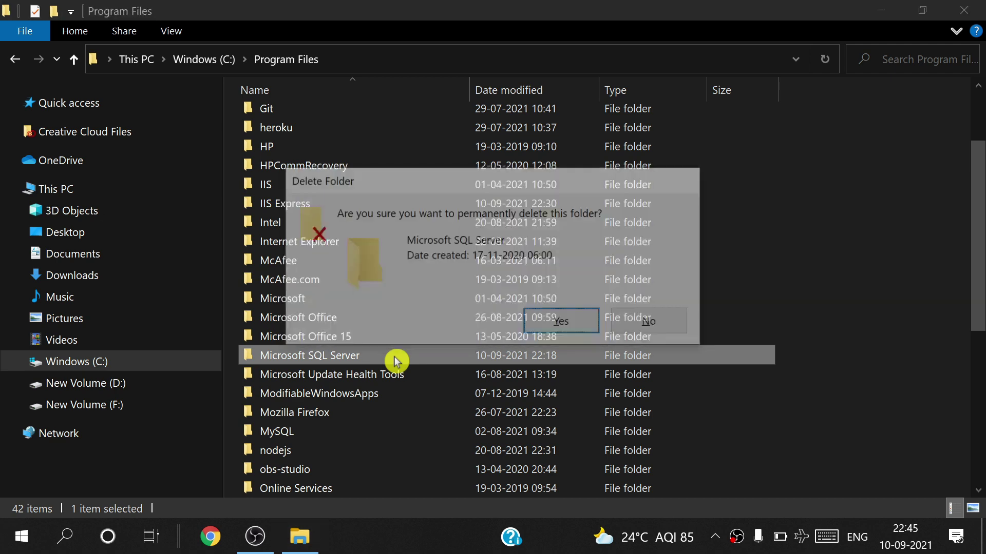
{"action": "key", "text": "Return"}
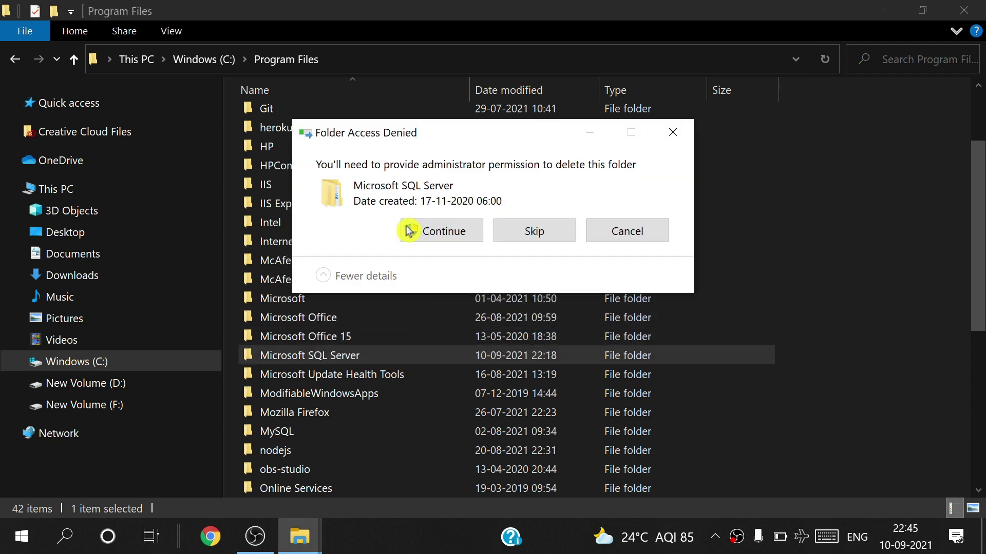
{"action": "left_click", "coordinate": [462, 233]}
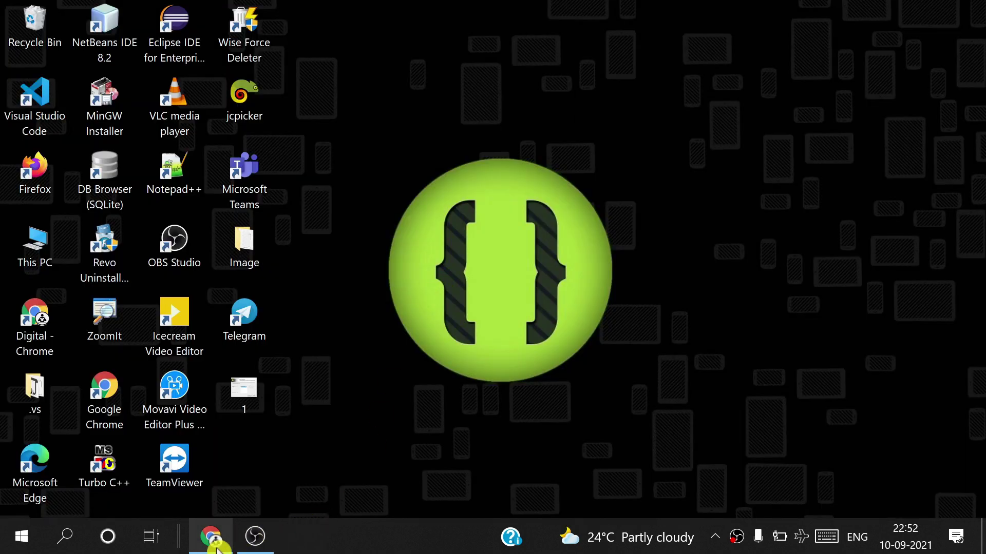
{"action": "left_click", "coordinate": [210, 536]}
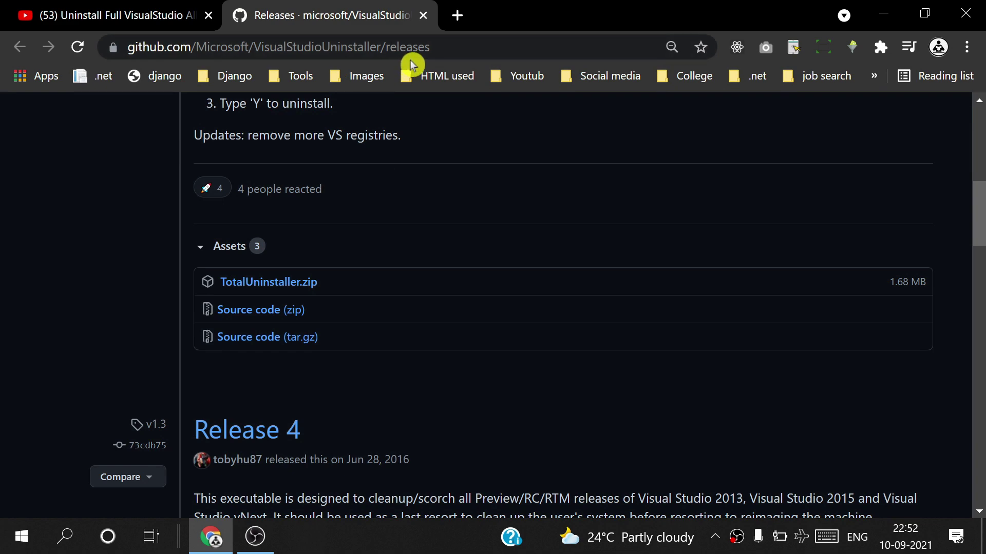
Reload the VisualStudioUninstaller releases page and scroll down to the release assets
{"action": "left_click_drag", "start_coordinate": [451, 47], "coordinate": [135, 72]}
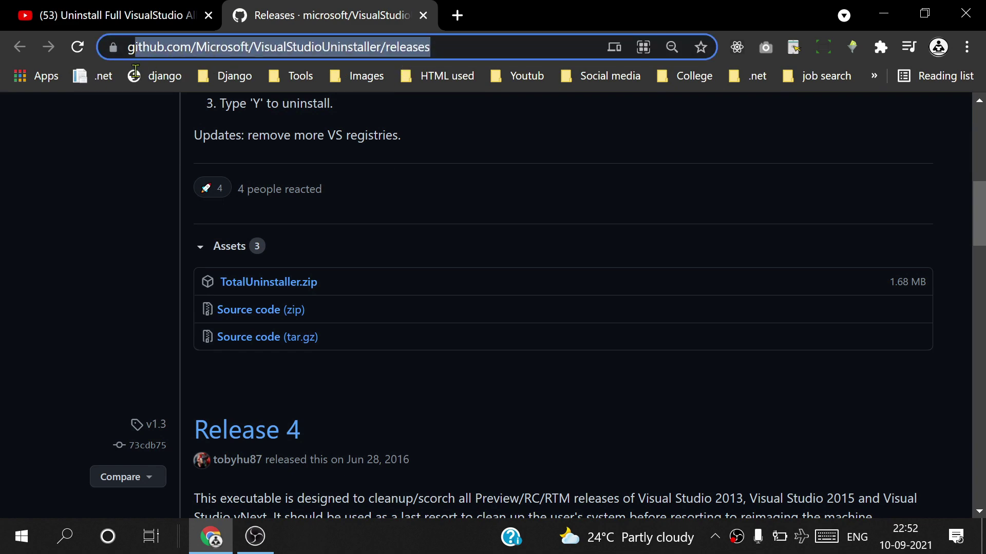
{"action": "left_click", "coordinate": [523, 42]}
{"action": "key", "text": "Return"}
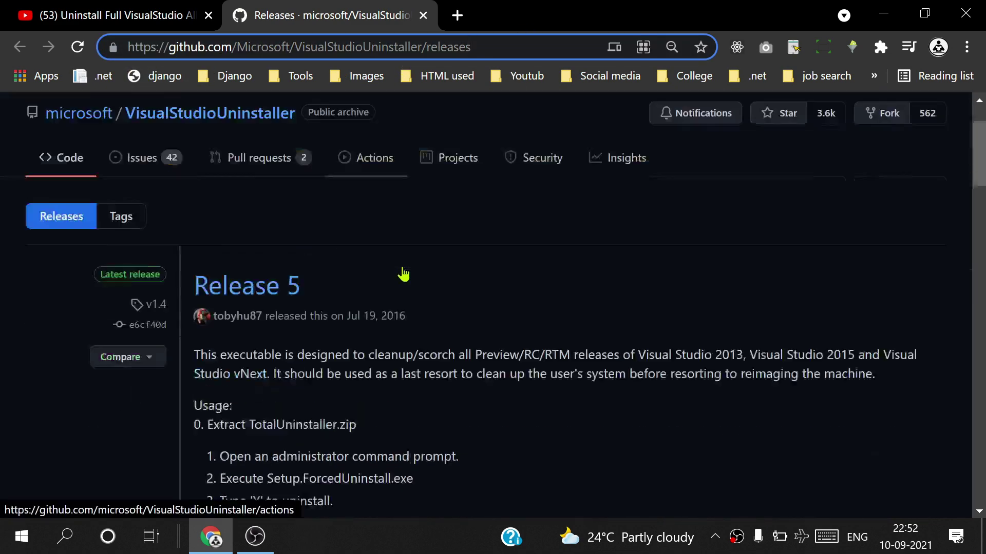
{"action": "scroll", "coordinate": [404, 259], "scroll_direction": "down", "scroll_amount": 18}
{"action": "scroll", "coordinate": [390, 195], "scroll_direction": "up", "scroll_amount": 1}
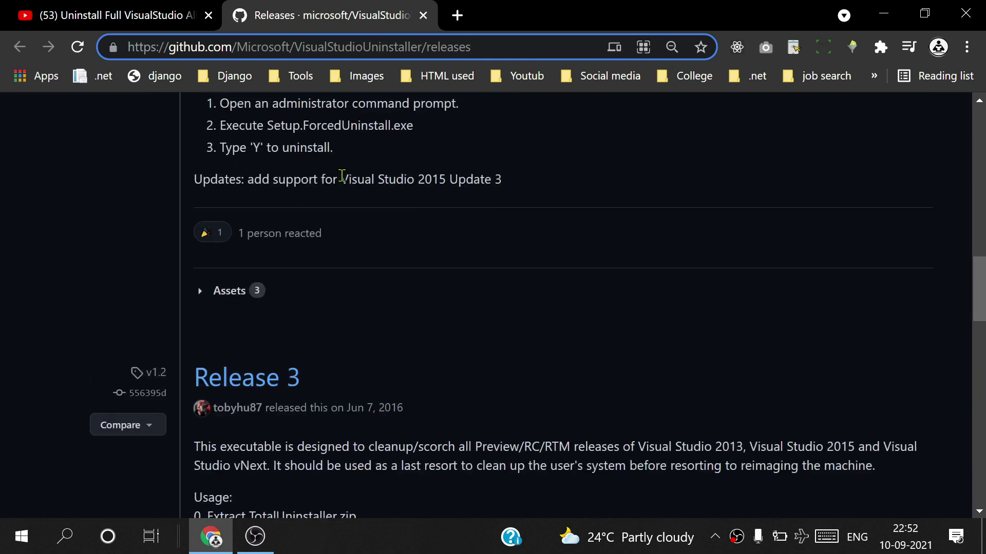
{"action": "scroll", "coordinate": [349, 279], "scroll_direction": "down", "scroll_amount": 6}
{"action": "scroll", "coordinate": [335, 268], "scroll_direction": "up", "scroll_amount": 1}
{"action": "scroll", "coordinate": [335, 268], "scroll_direction": "down", "scroll_amount": 15}
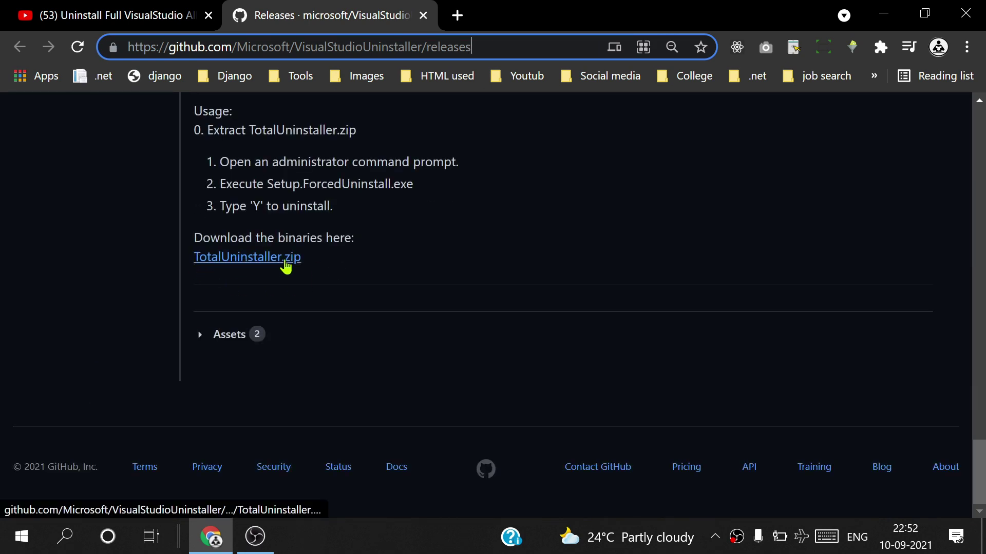
Download TotalUninstaller.zip and show it in the Downloads folder
{"action": "left_click", "coordinate": [263, 266]}
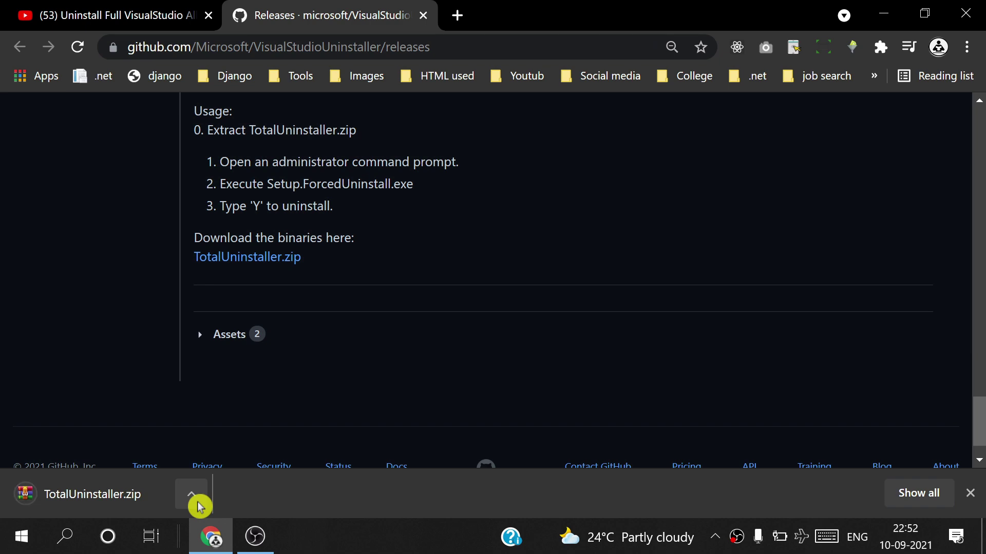
{"action": "left_click", "coordinate": [192, 495]}
{"action": "left_click", "coordinate": [247, 437]}
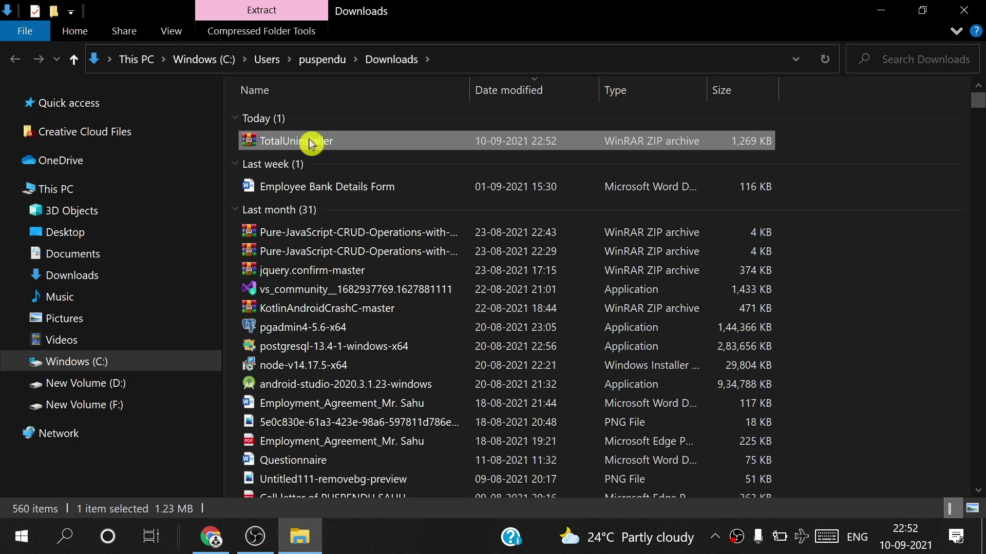
Extract TotalUninstaller.zip to a TotalUninstaller folder and open that folder
{"action": "right_click", "coordinate": [308, 140]}
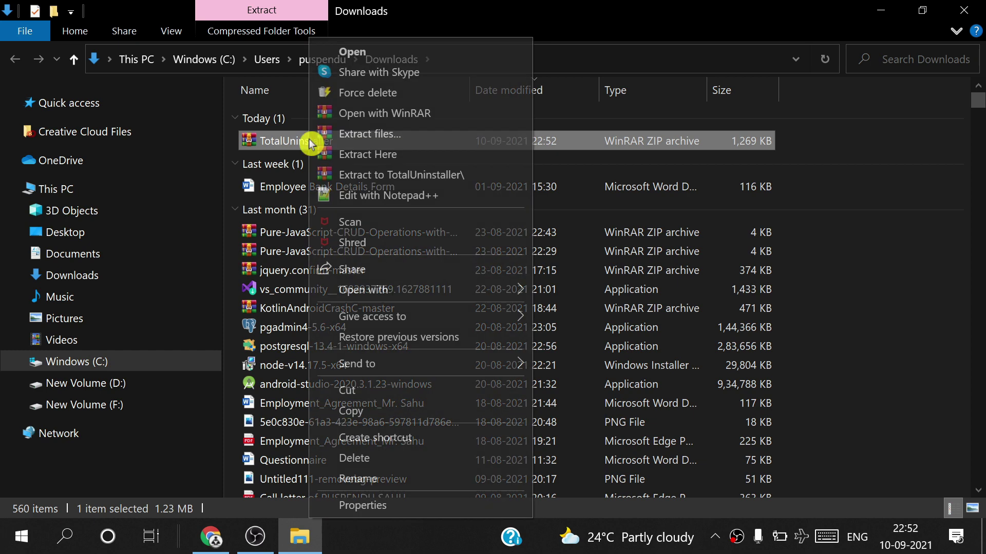
{"action": "left_click", "coordinate": [359, 177]}
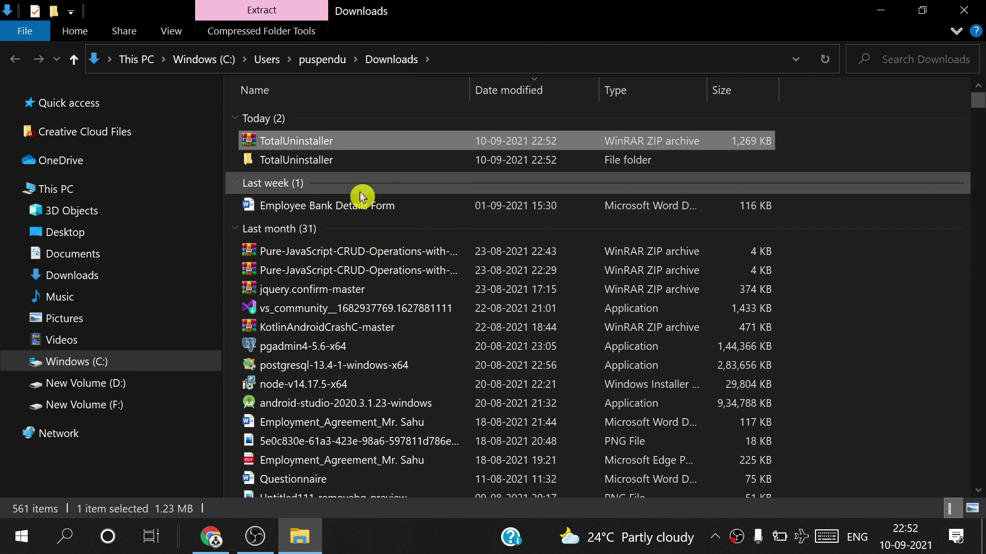
{"action": "left_click", "coordinate": [369, 165]}
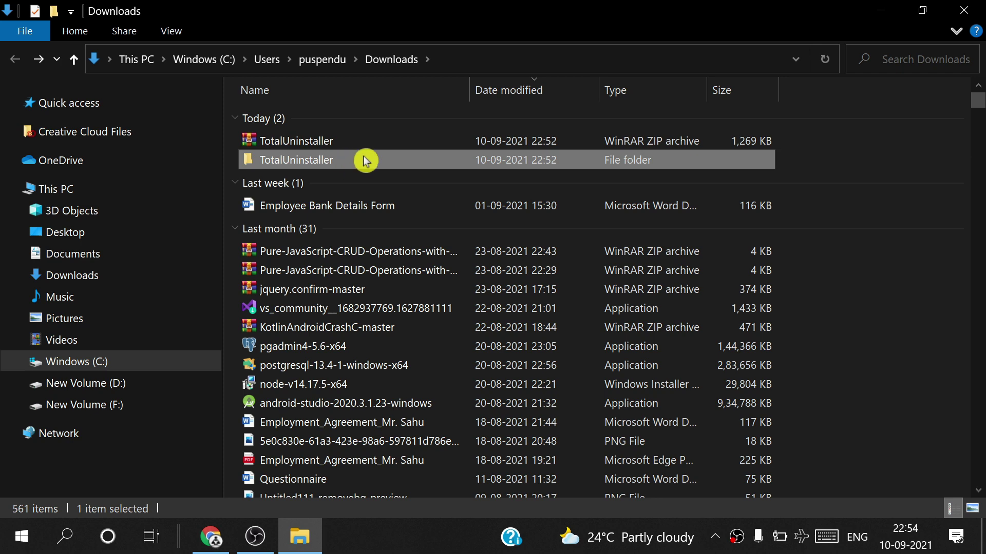
{"action": "double_click", "coordinate": [365, 161]}
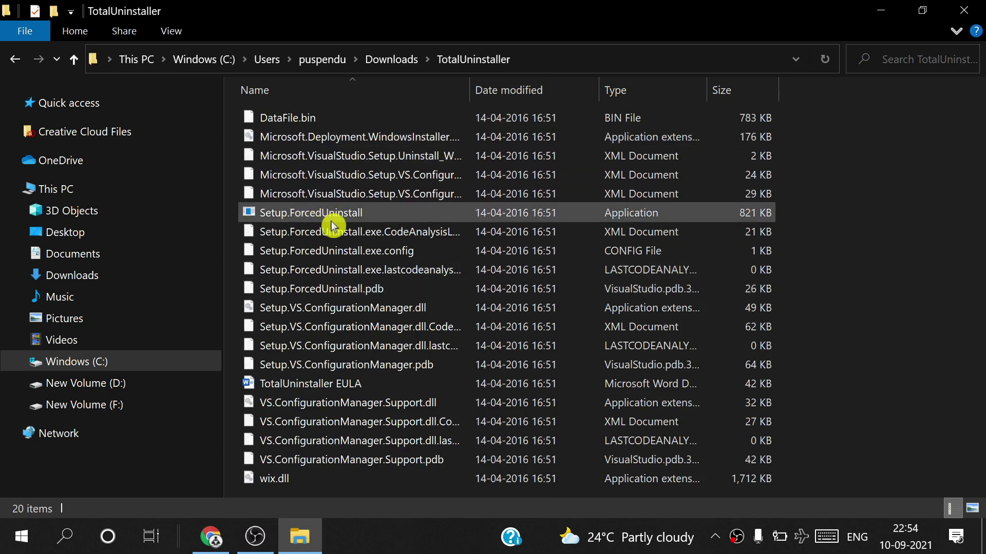
Run Setup.ForcedUninstall as administrator
{"action": "right_click", "coordinate": [368, 219]}
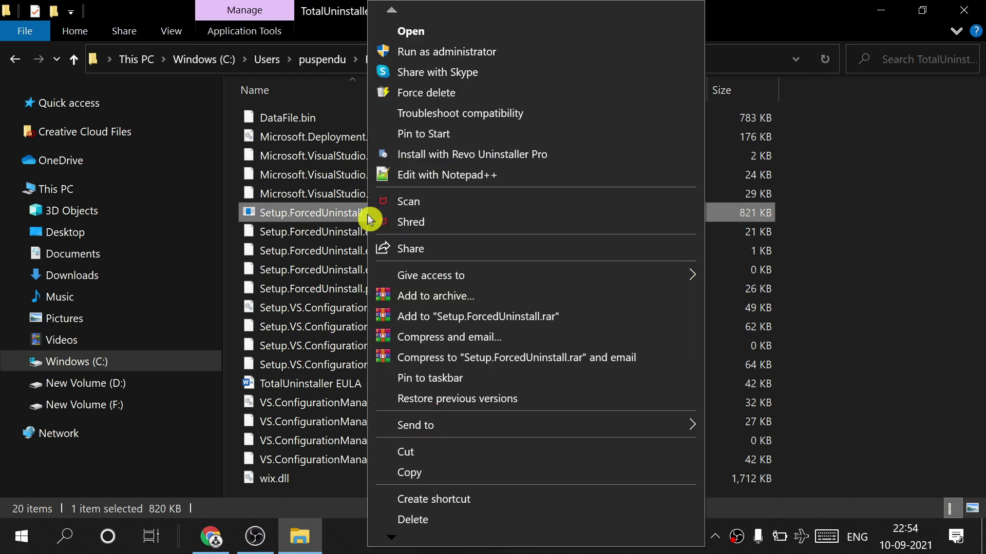
{"action": "left_click", "coordinate": [354, 213]}
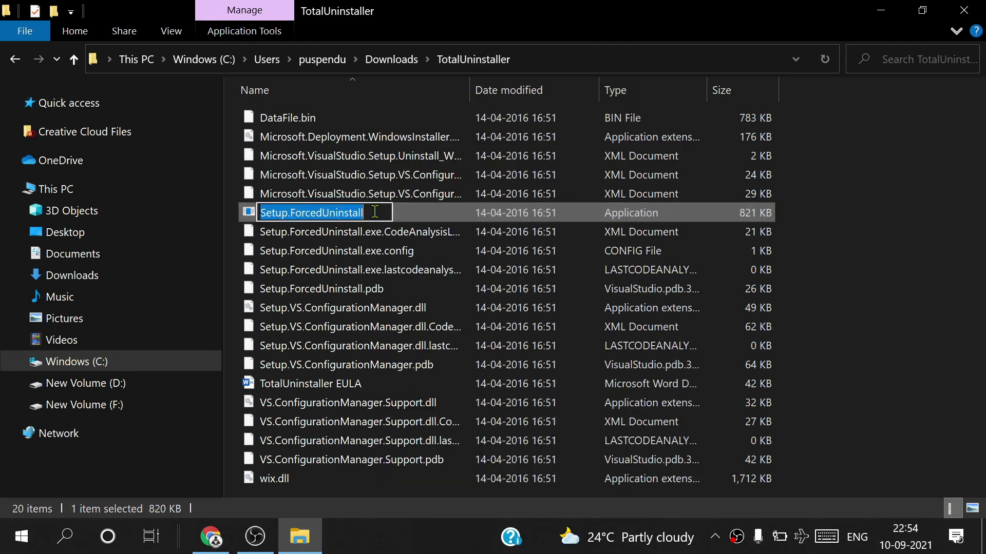
{"action": "left_click", "coordinate": [447, 213]}
{"action": "right_click", "coordinate": [430, 214]}
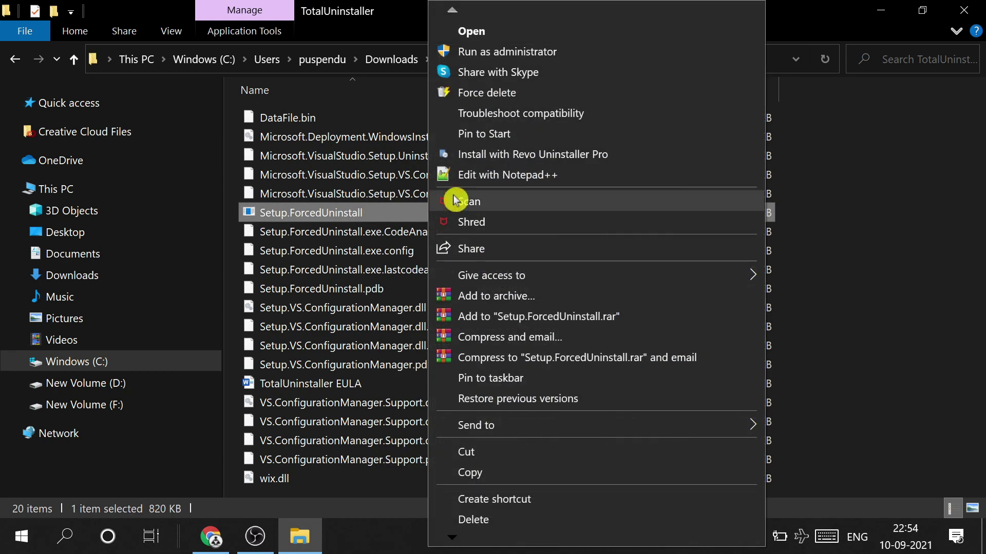
{"action": "left_click", "coordinate": [539, 52]}
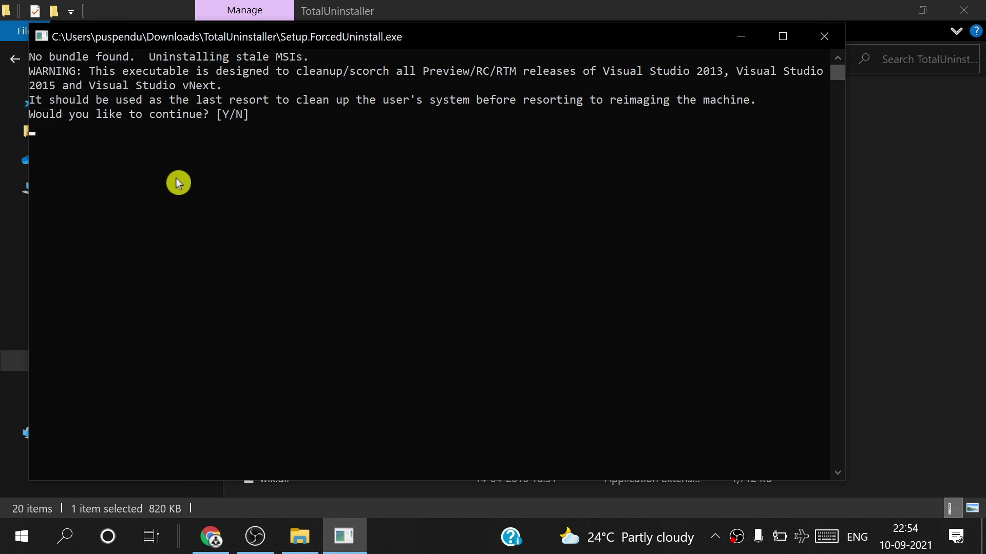
Answer Y to continue the forced Visual Studio uninstall, then return to Downloads
{"action": "type", "text": "Y"}
{"action": "key", "text": "Return"}
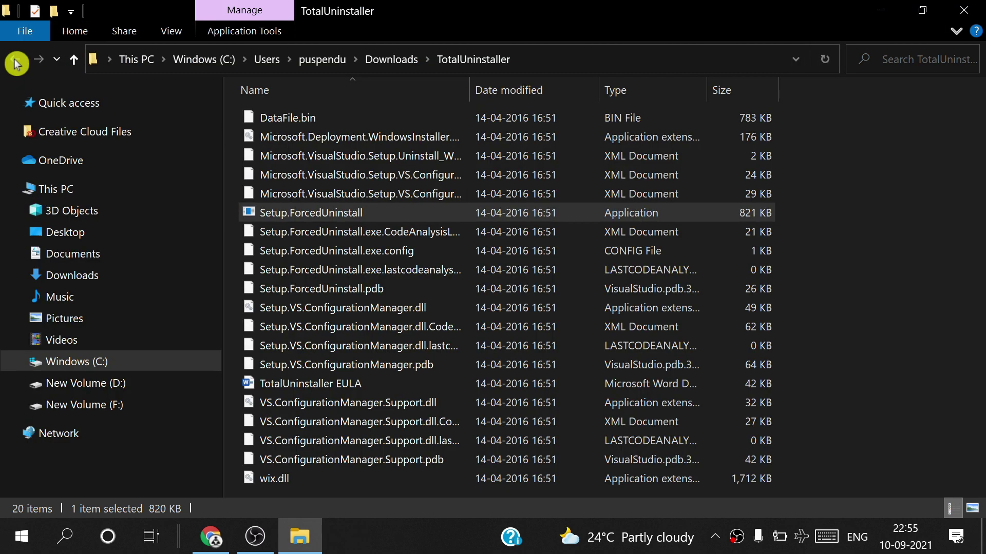
{"action": "left_click", "coordinate": [15, 59]}
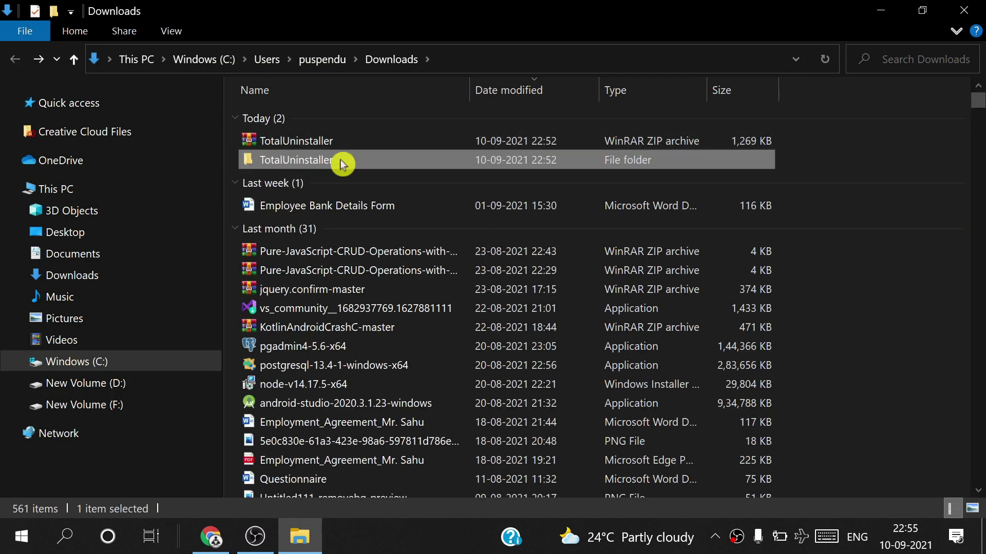